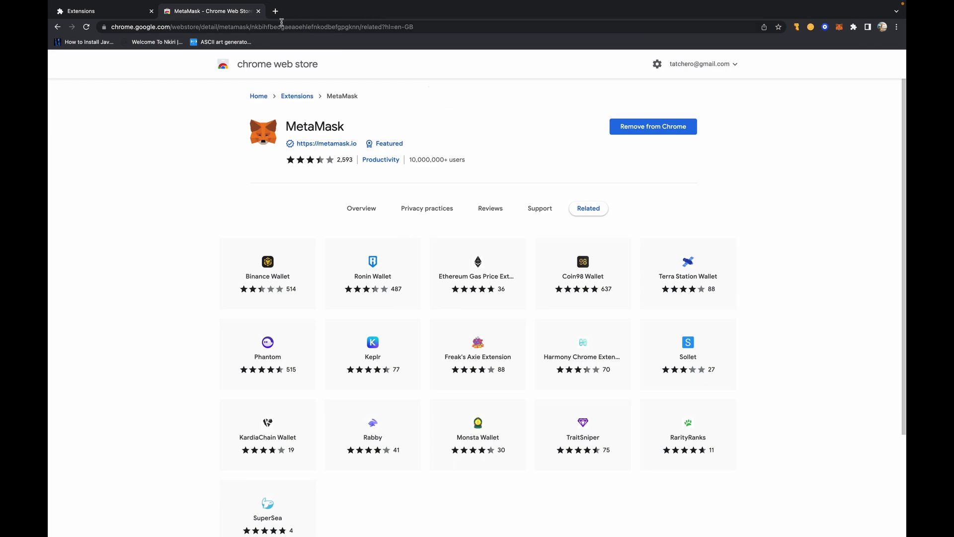
- Close the MetaMask store tabs to get back to the Chrome extensions list
click(258, 11)
- Go to studio.manifold.xyz by accepting the address-bar suggestion for 'st'
click(182, 27)
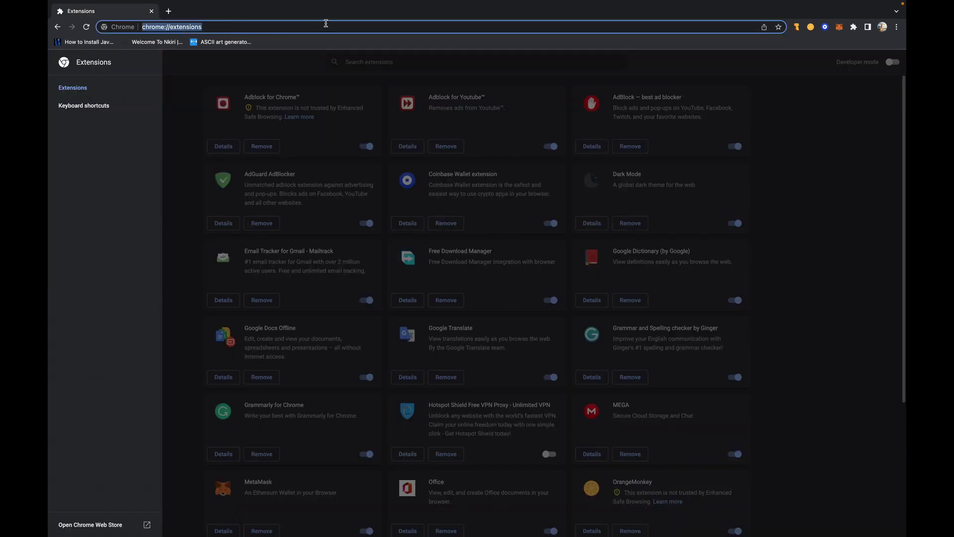
text(studio.manifold.xyz)
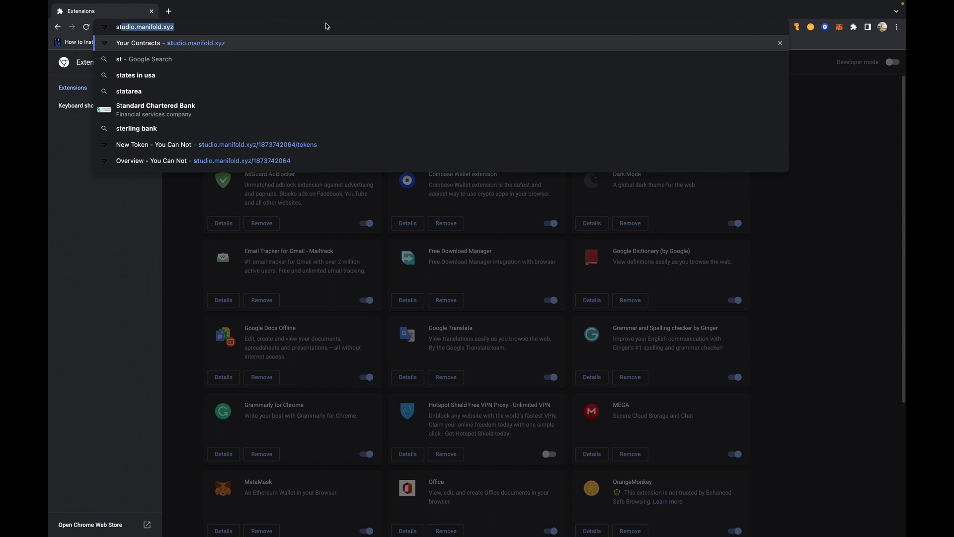
key(Return)
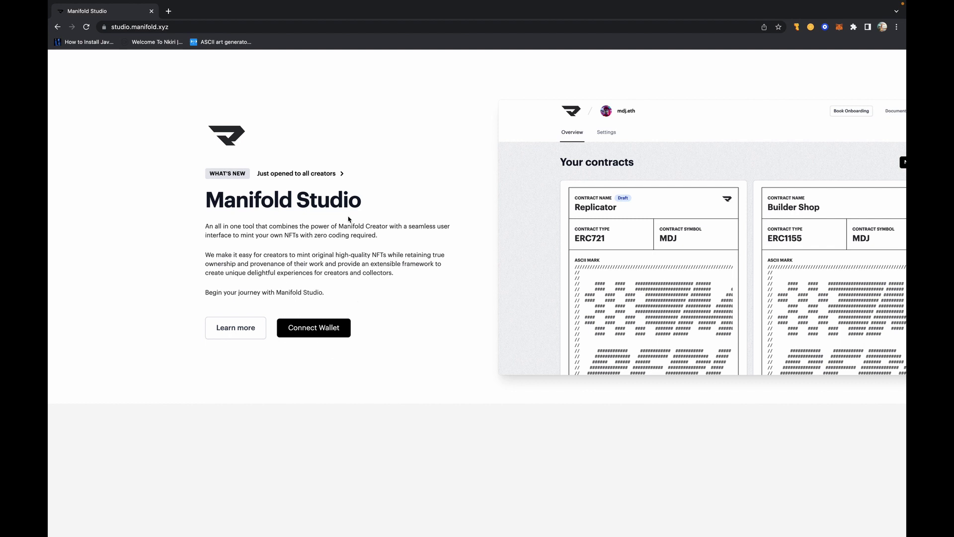
- Connect MetaMask Account 1 to Manifold Studio and sign the login message
click(322, 329)
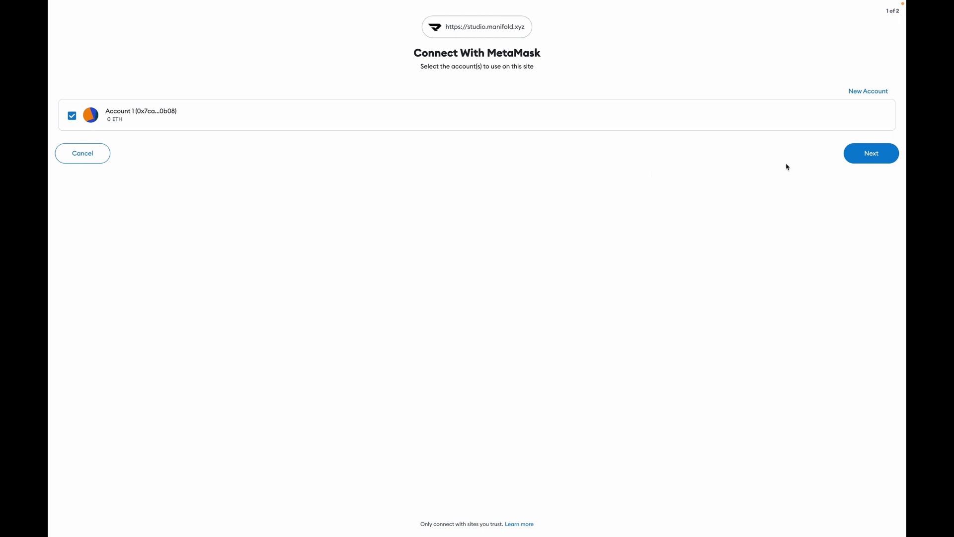
click(866, 159)
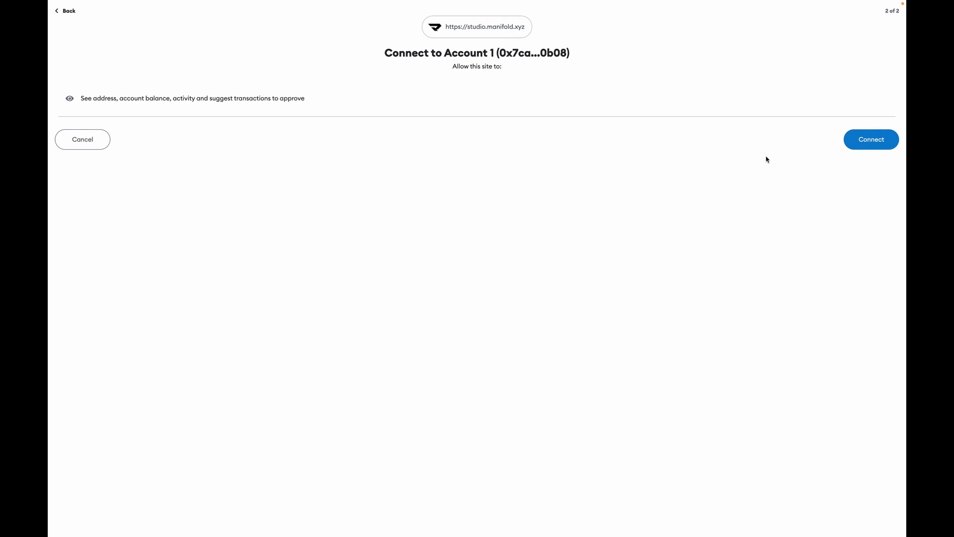
click(881, 145)
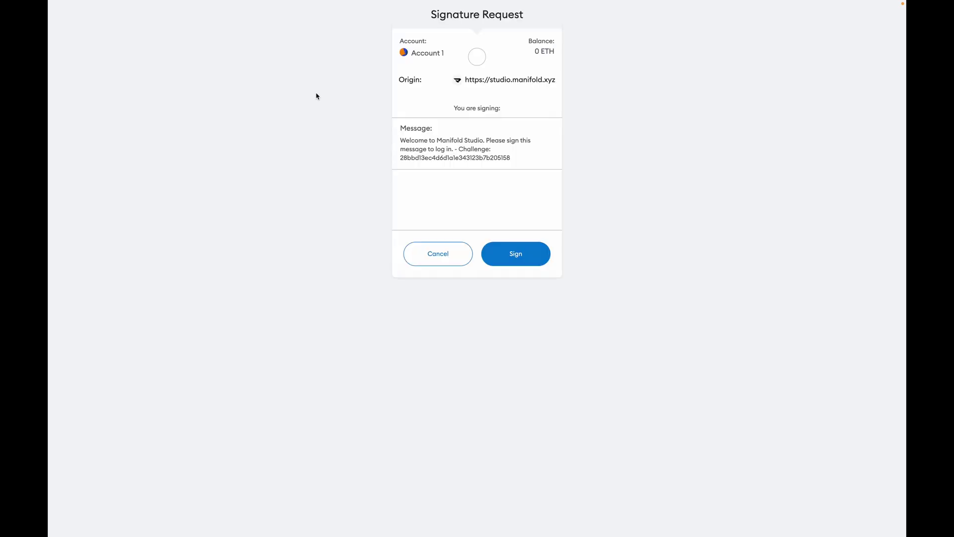
click(517, 255)
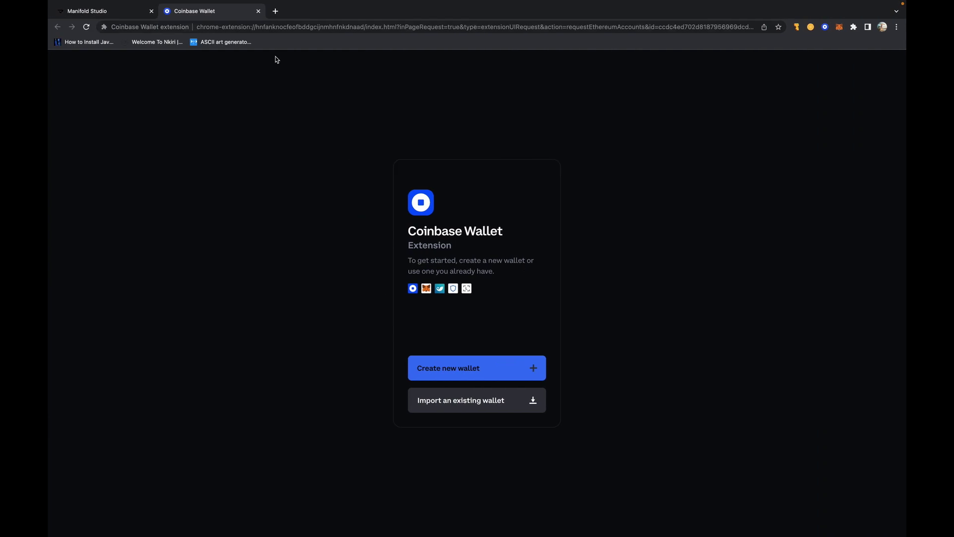
- Close the Coinbase Wallet setup tab to reveal the Complete Profile form
click(258, 11)
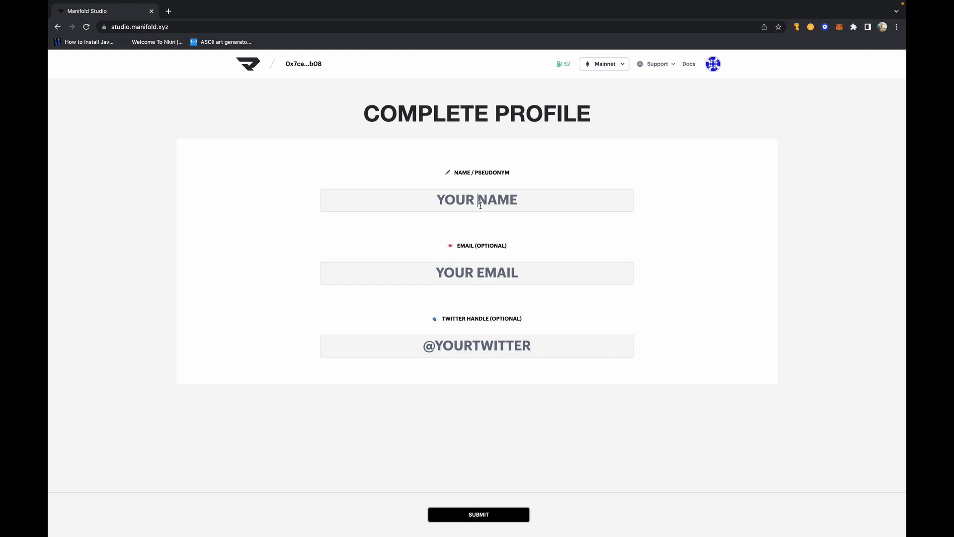
- Submit the profile with pseudonym 'manifold tutorial' and the user's e-mail address
text(manifold tutorial)
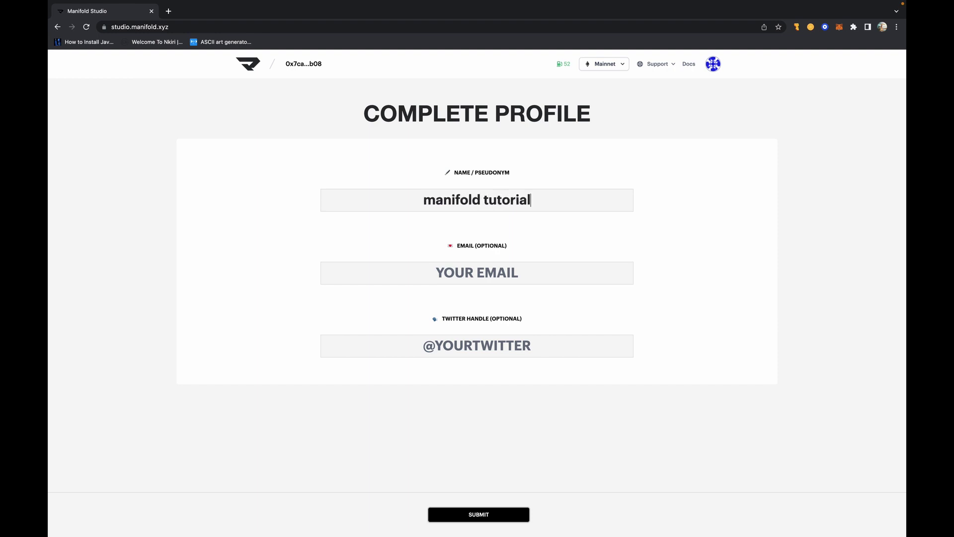
click(488, 269)
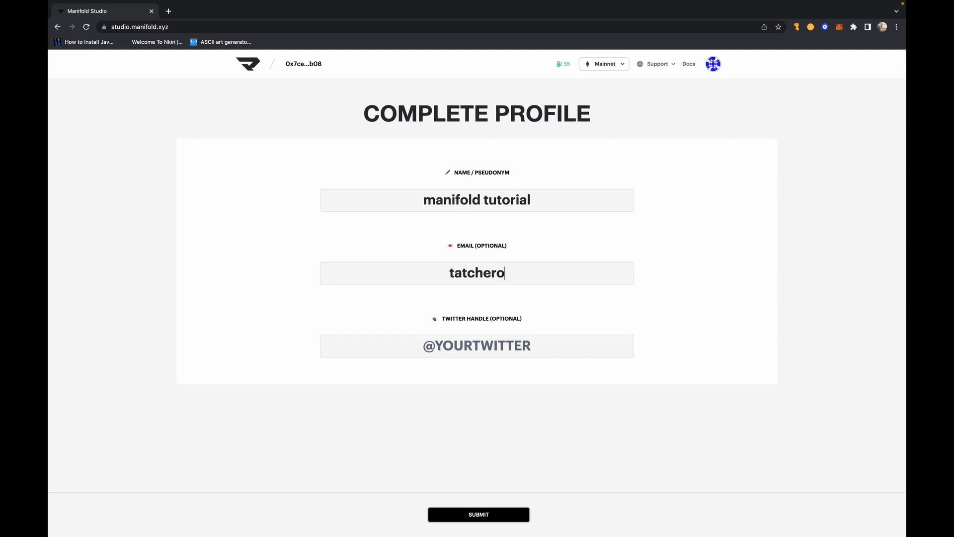
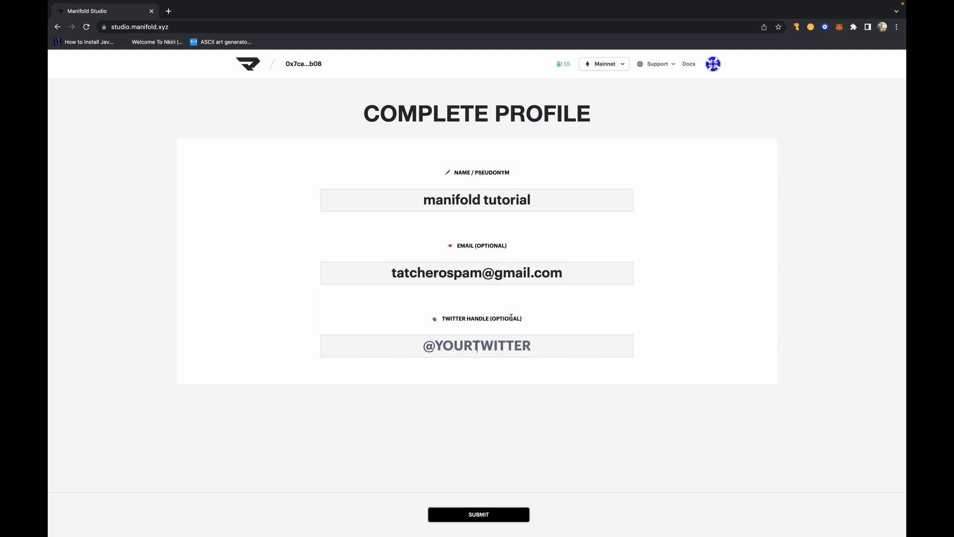
click(586, 272)
click(488, 513)
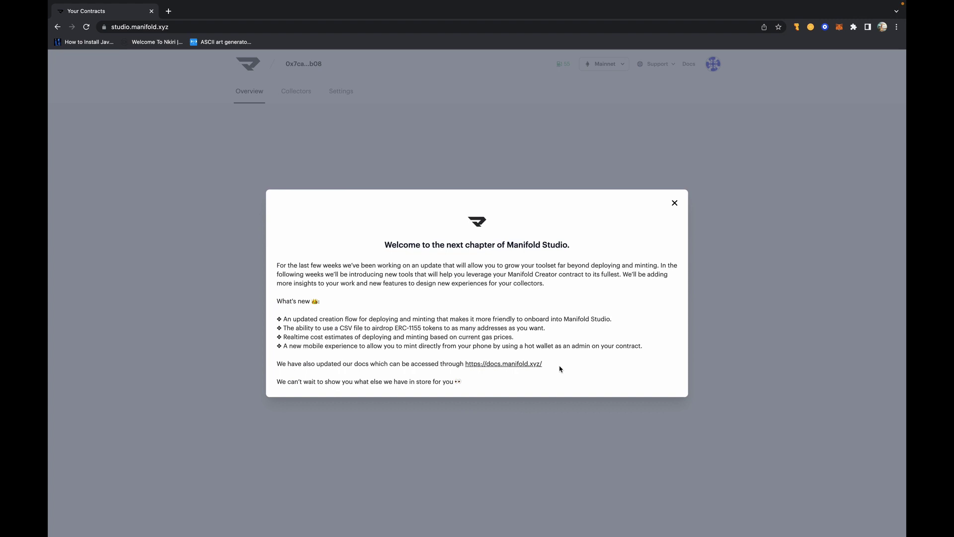
- Close the welcome announcement and begin a new contract
click(674, 203)
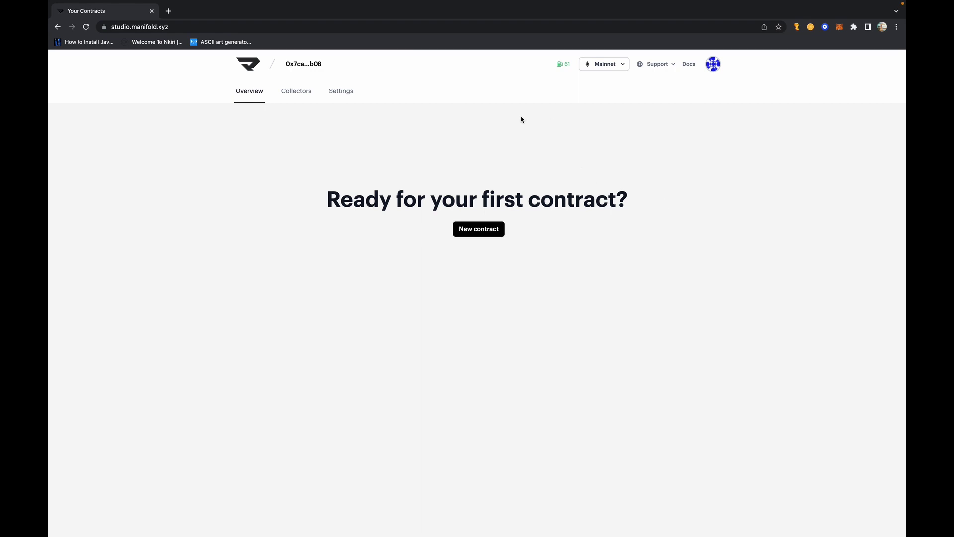
click(483, 230)
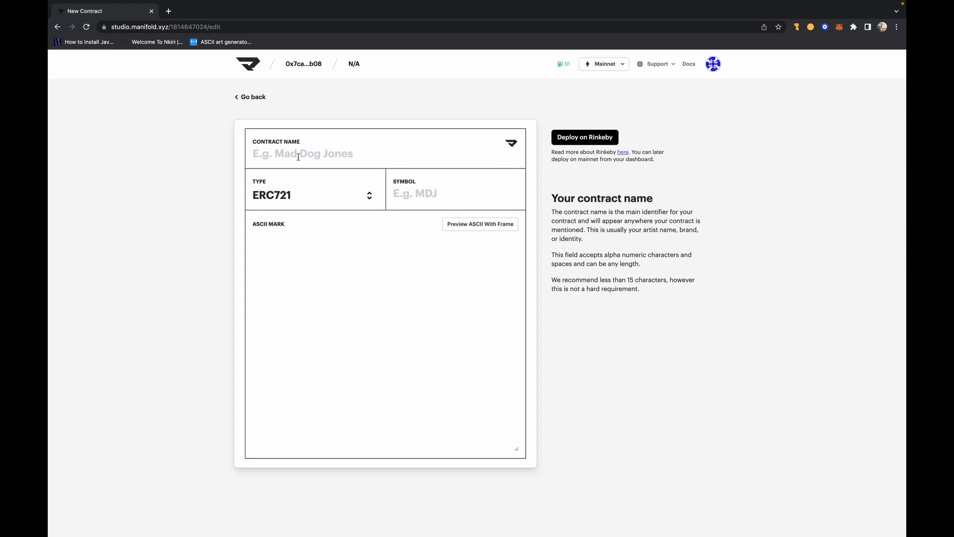
- Enter contract name 'YOU CAN IV' and choose ERC1155 as the contract type
text(YOU CAN IV)
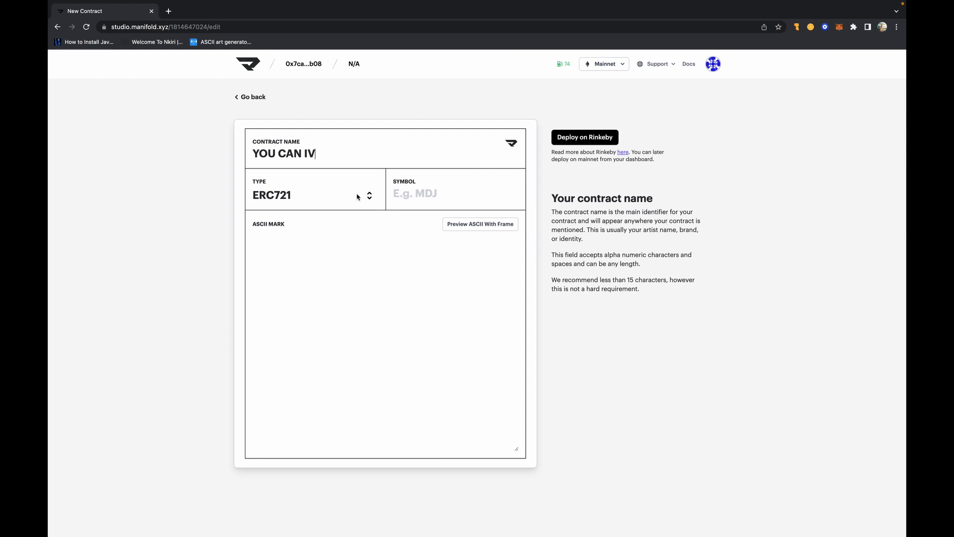
click(357, 197)
click(324, 237)
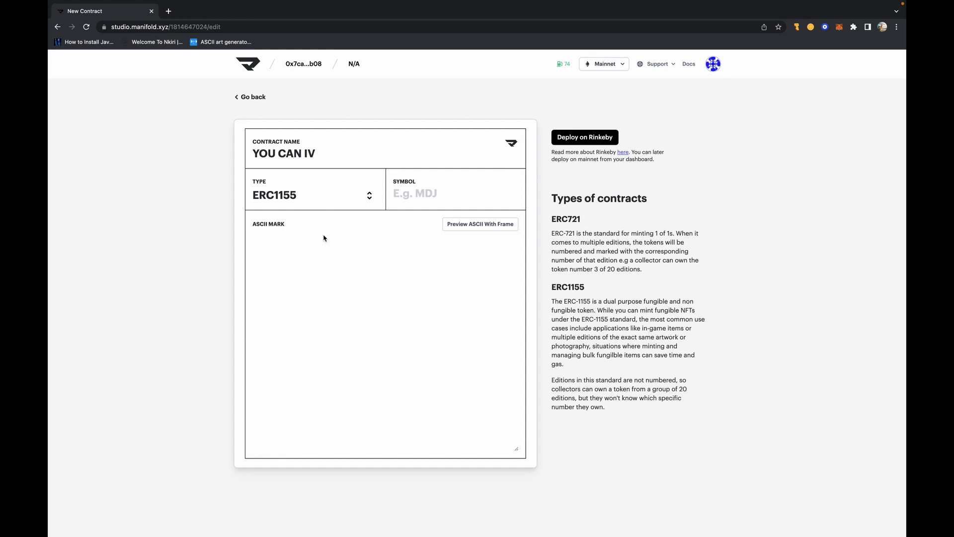
- Change the contract name to 'YOU CAN NOT IV'
click(370, 196)
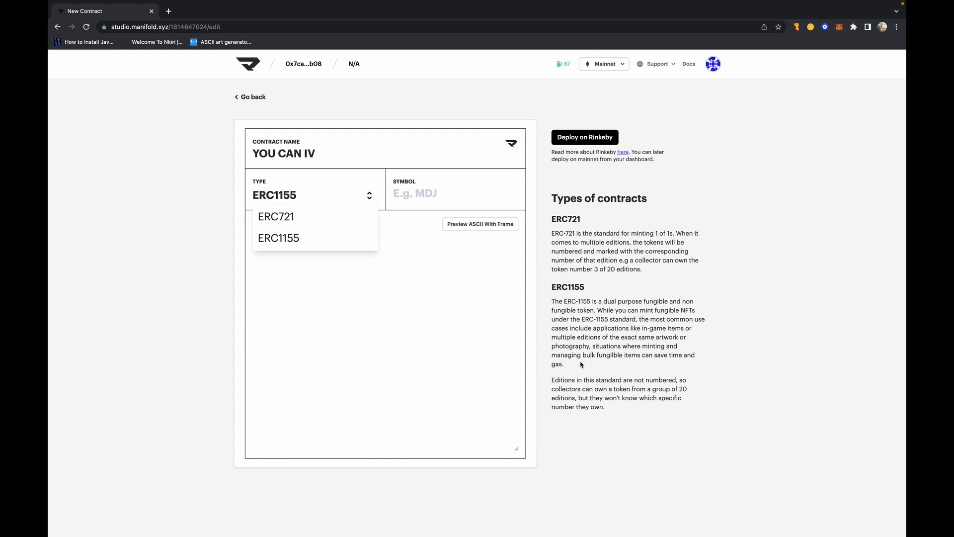
click(437, 193)
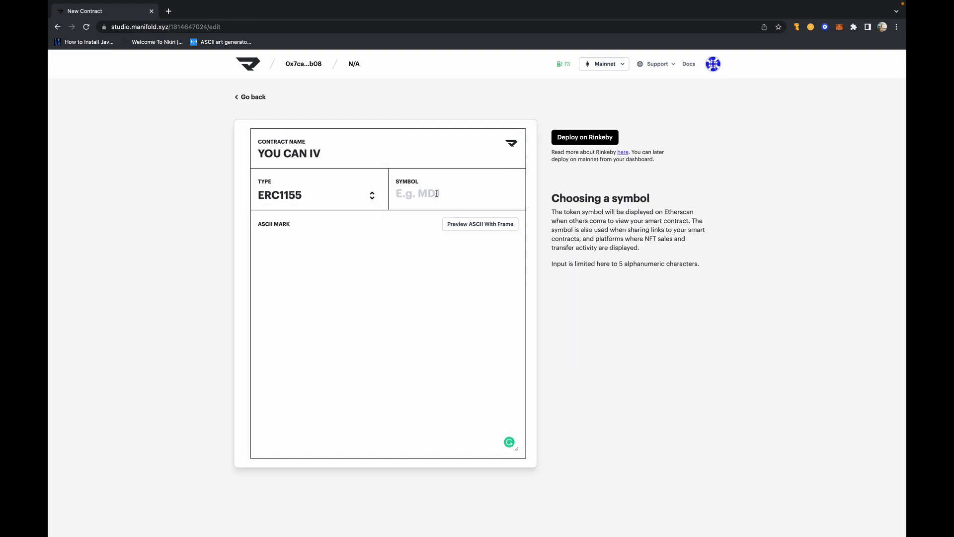
click(310, 153)
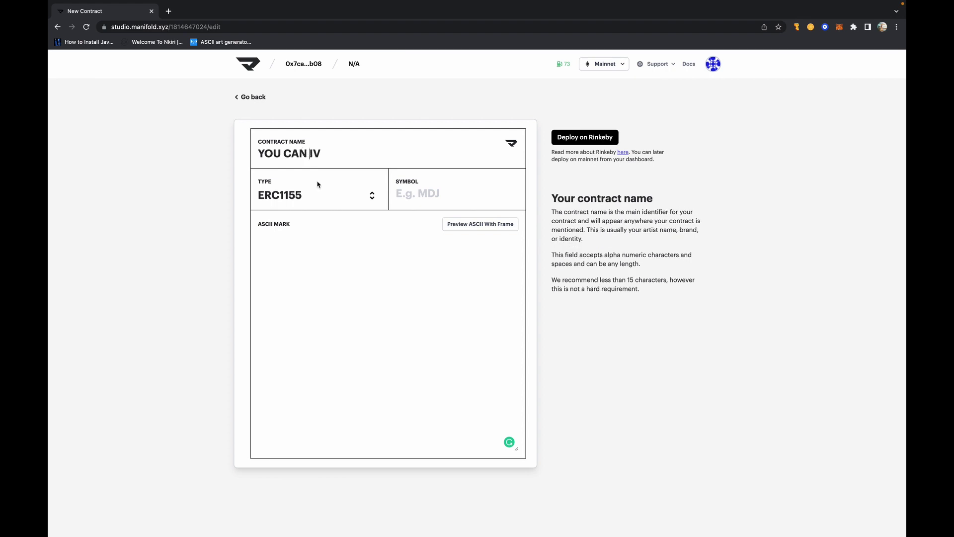
text(NOT)
- Enter symbol 'YCN IV', select the ASCII mark field, then reload the form
click(412, 195)
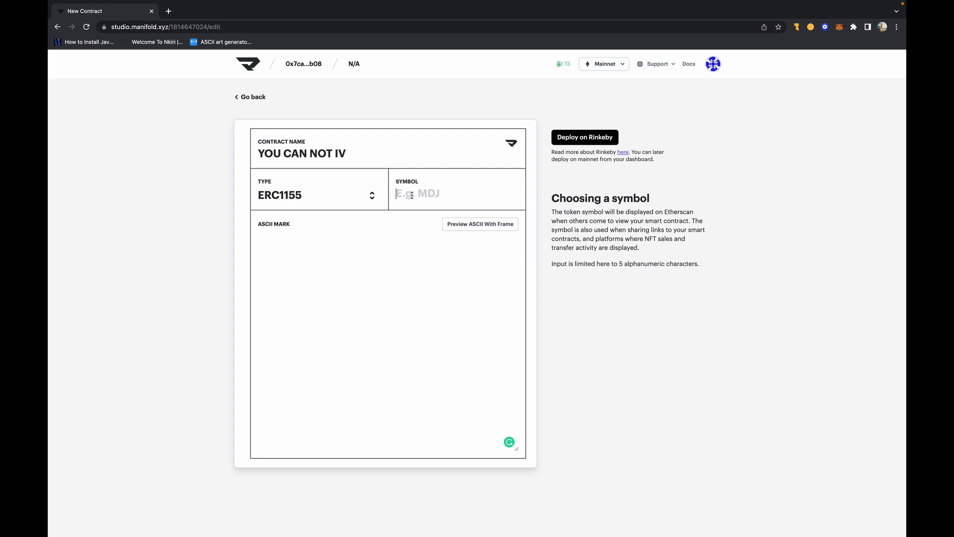
text(YCN IV)
click(286, 241)
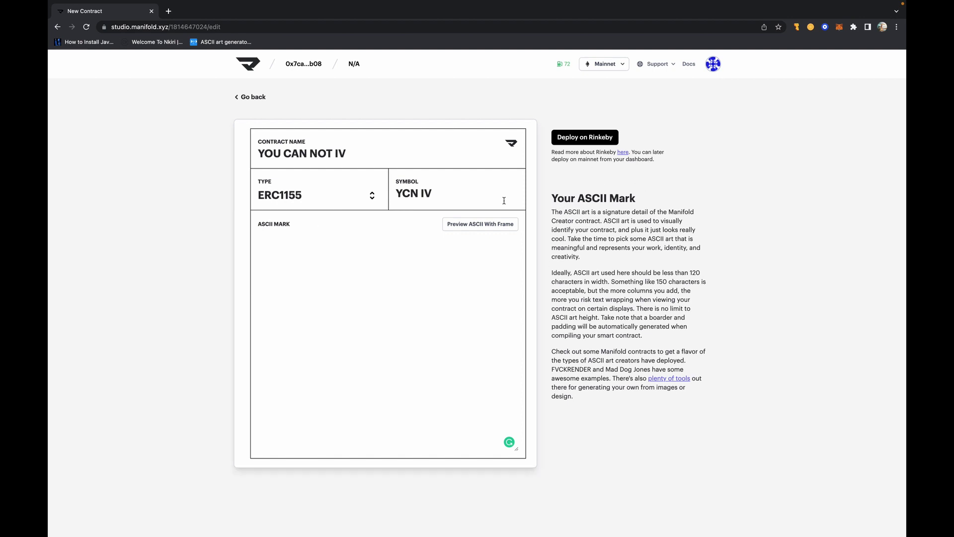
key(super+r)
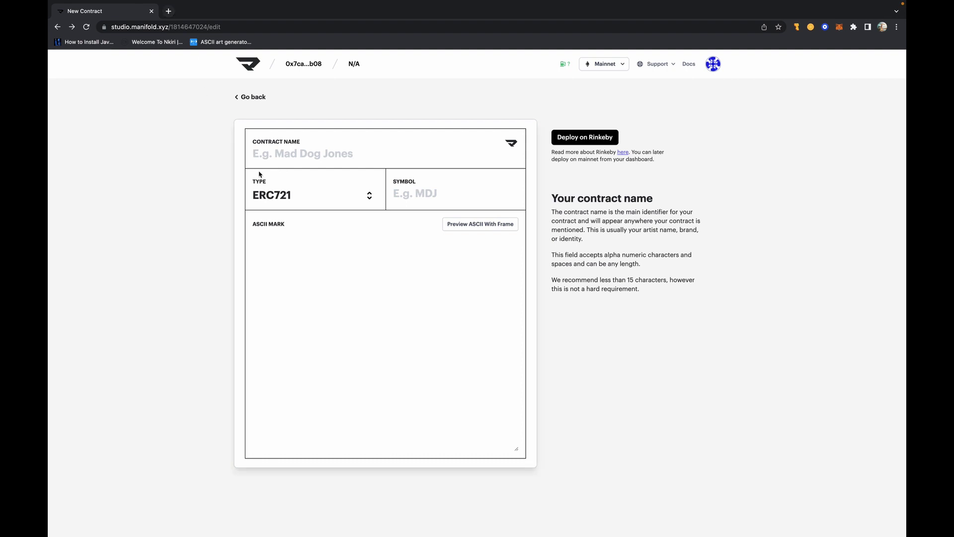
- Load the TextKool ASCII art generator in a new tab and enter 'YCN IV'
click(170, 10)
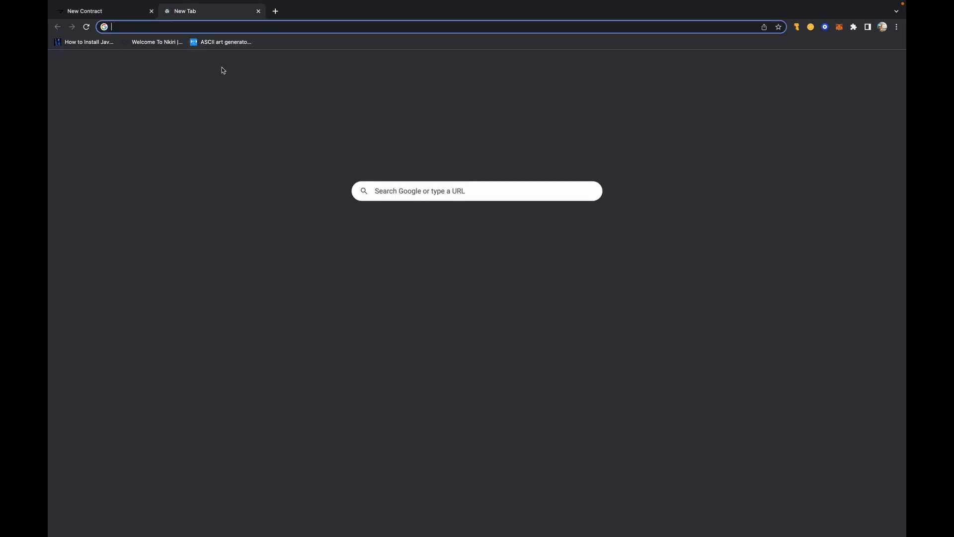
text(https://textkool.com/en/ascii-art-generator?hl=default&vl=default&font=Big&text=YCN%20IV)
key(Return)
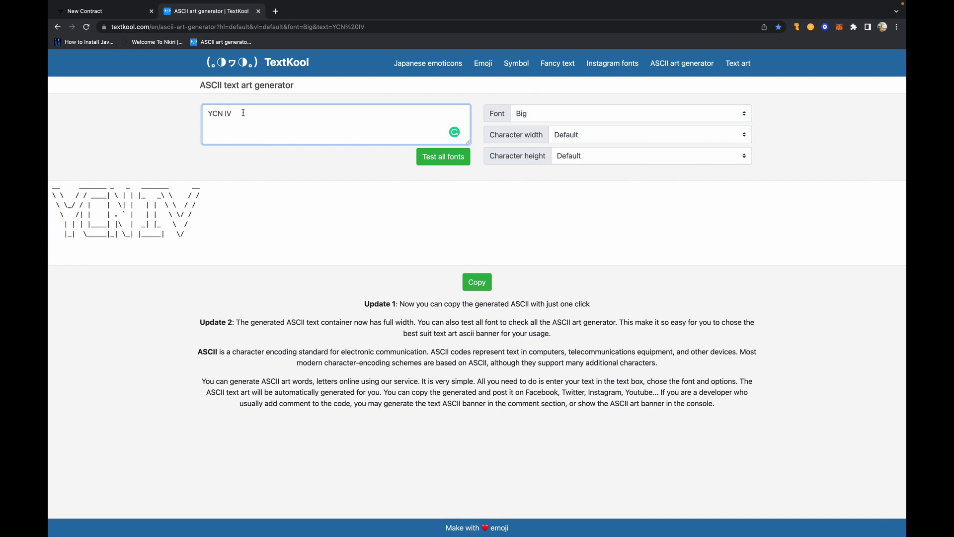
key(super+a)
key(BackSpace)
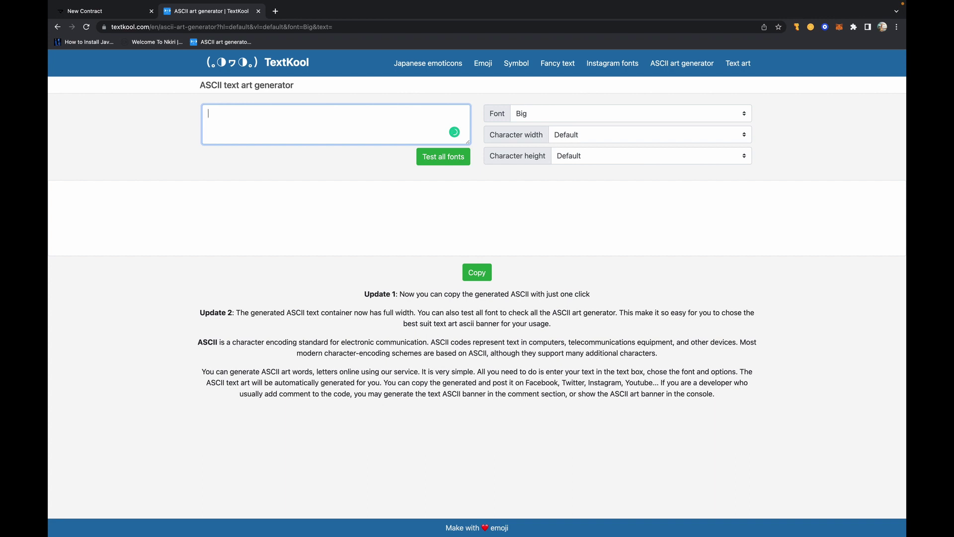
click(84, 11)
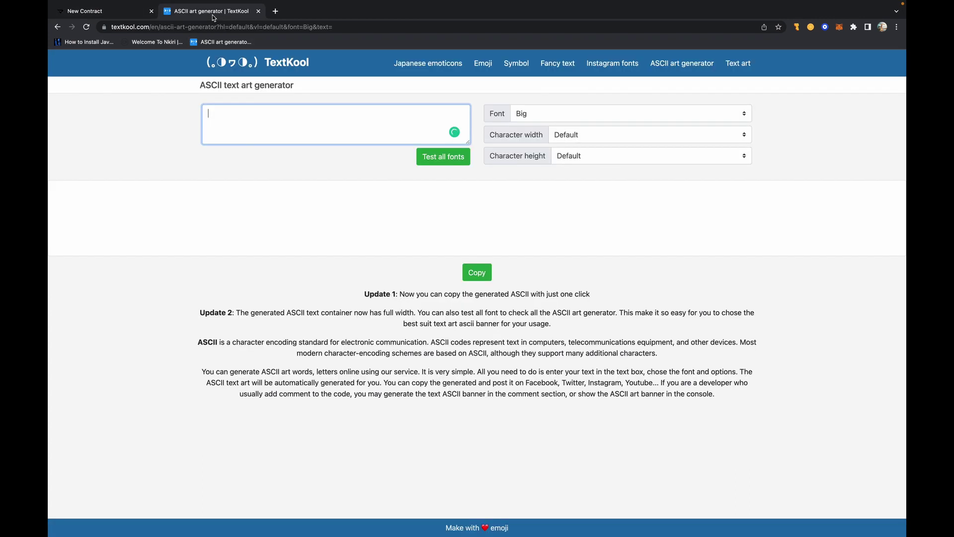
click(214, 15)
text(YC)
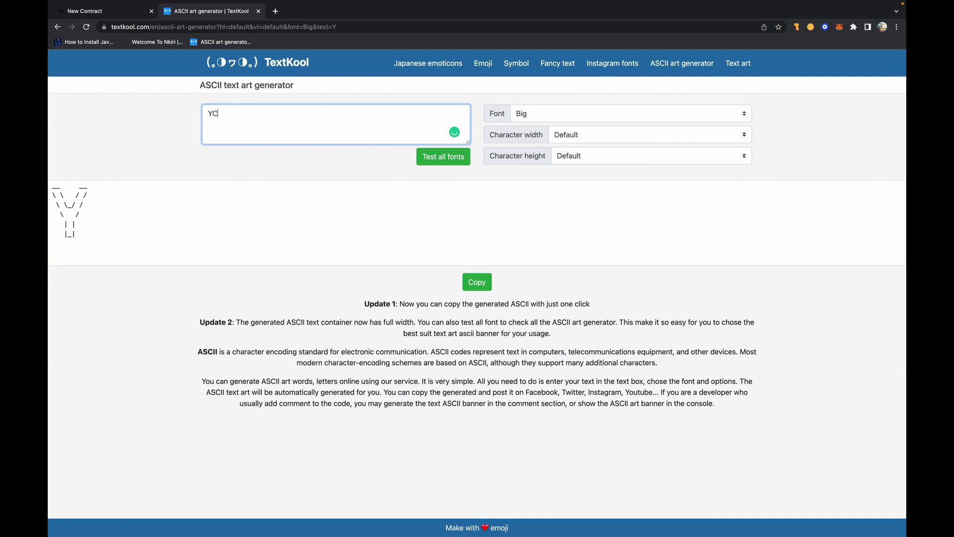
text(N IV)
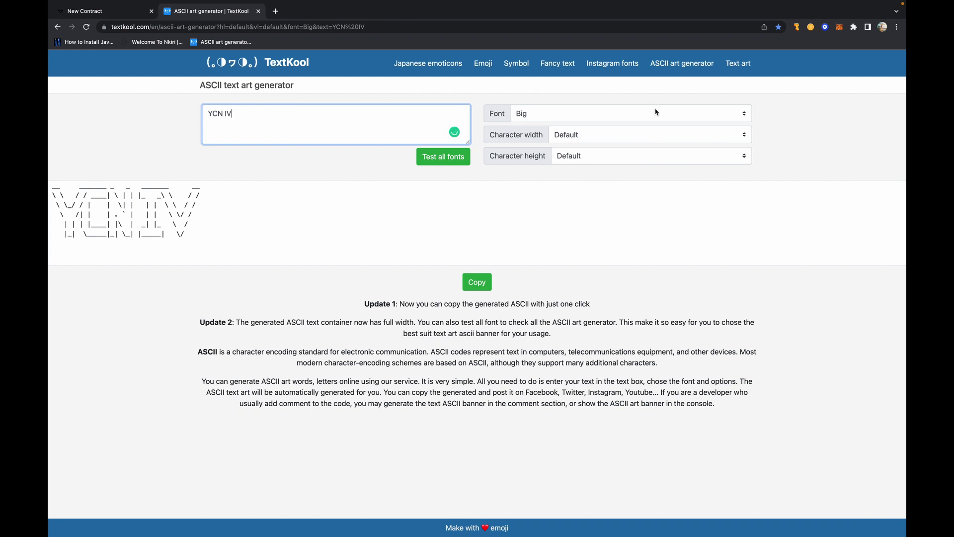
- Set Full character width, Controlled Smushing height, and the Big font
click(609, 136)
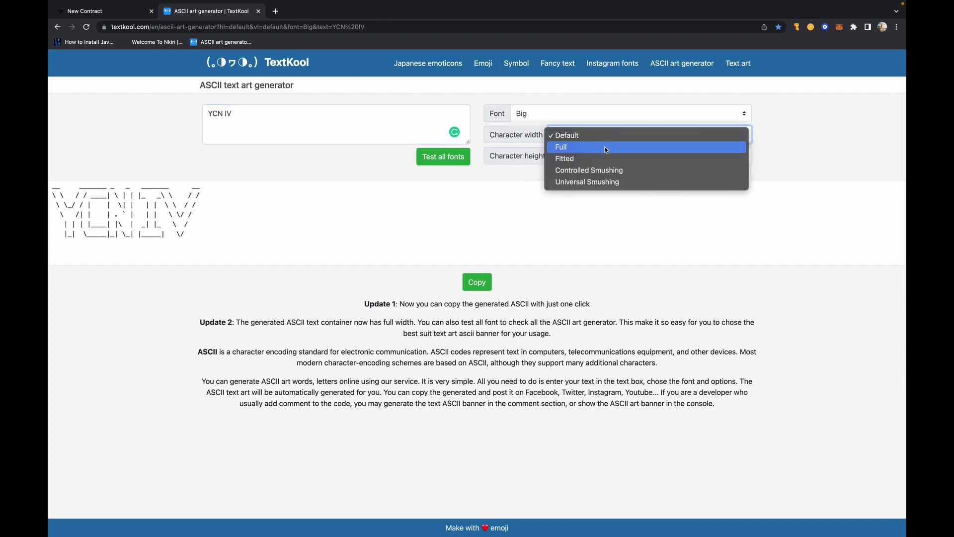
click(605, 147)
click(605, 143)
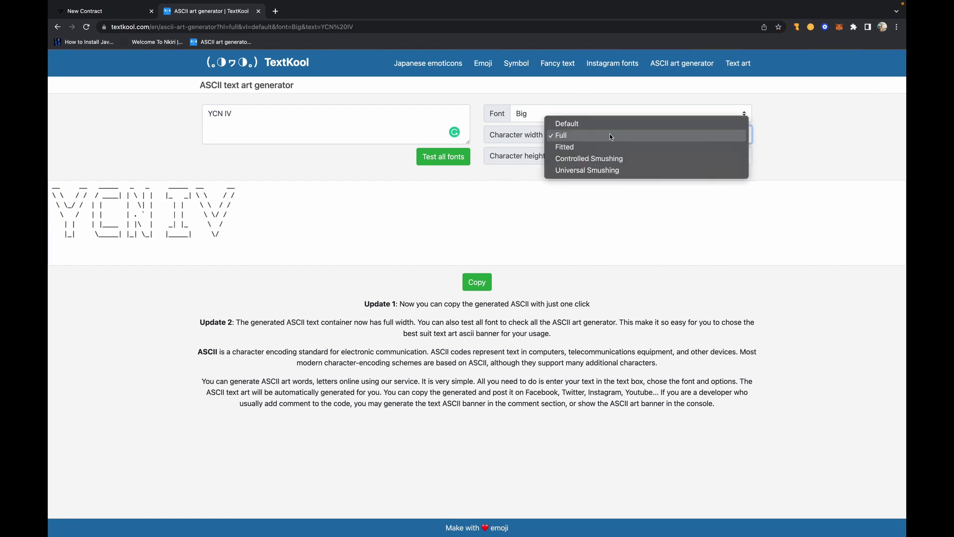
click(601, 154)
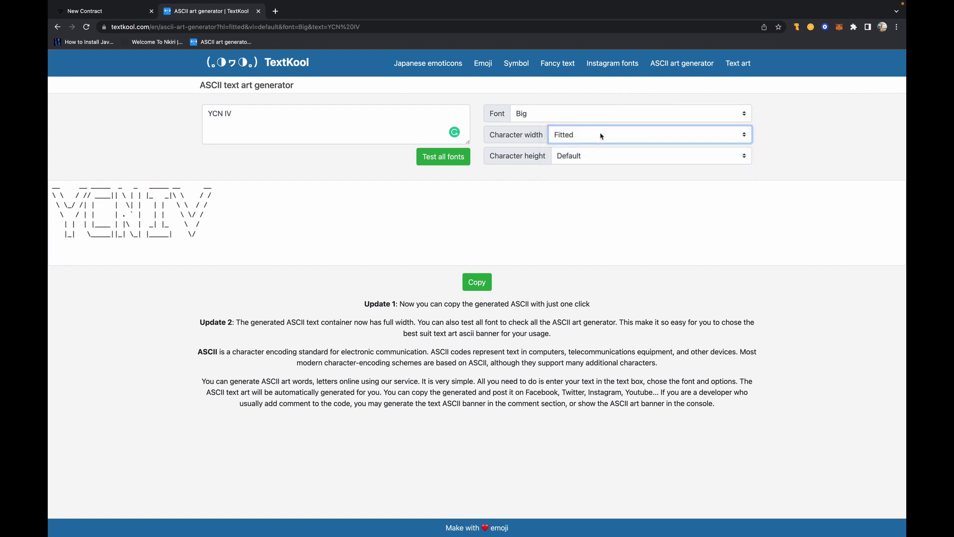
click(594, 157)
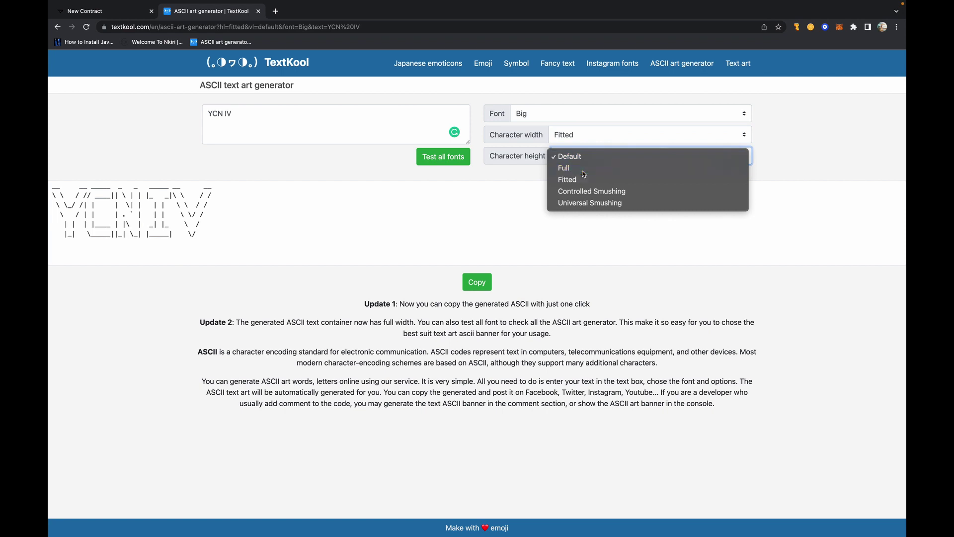
click(591, 191)
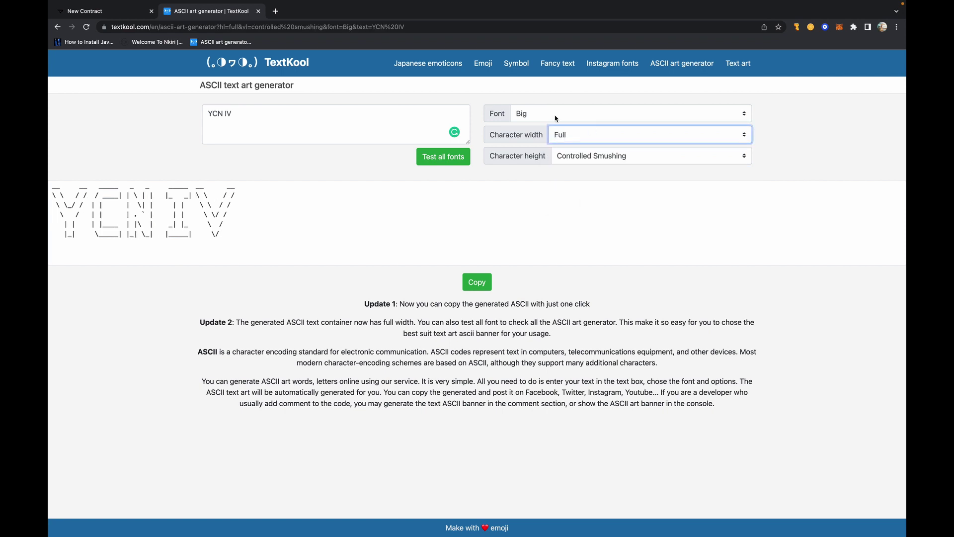
click(555, 115)
click(553, 129)
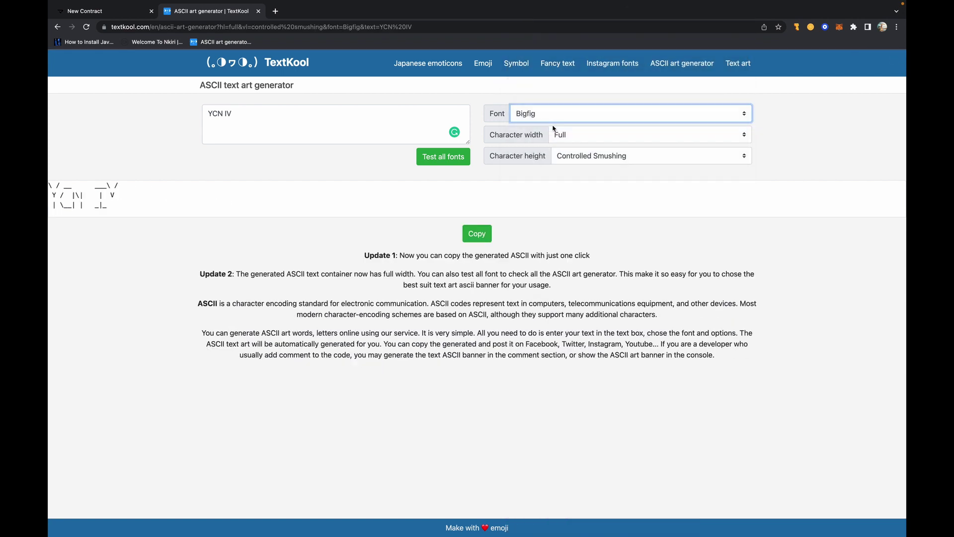
click(556, 114)
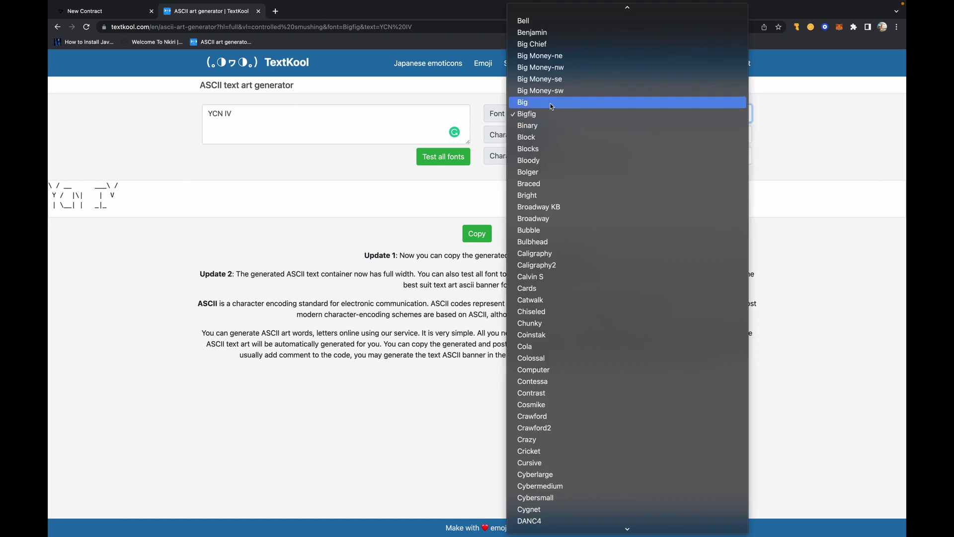
click(551, 102)
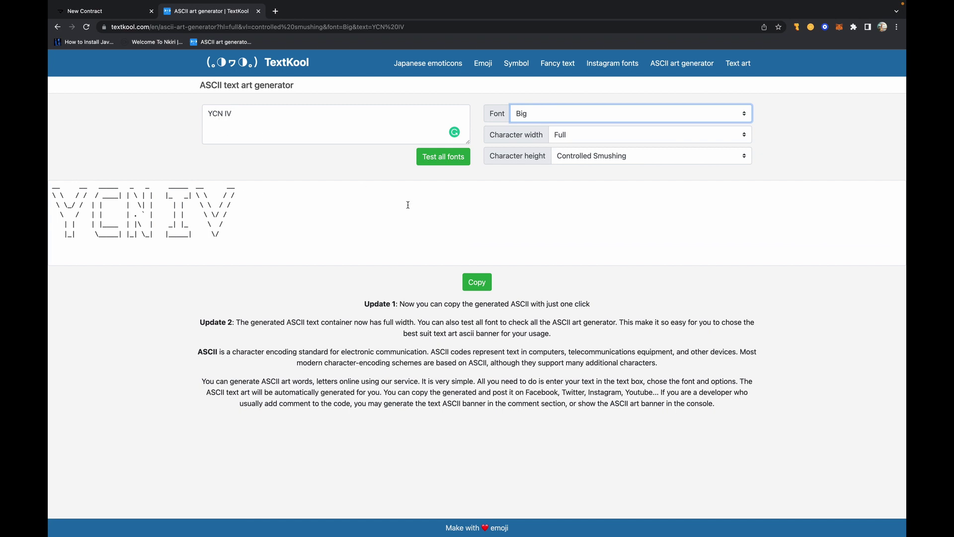
- Preview YCN IV in every available font and scroll through the samples
click(448, 162)
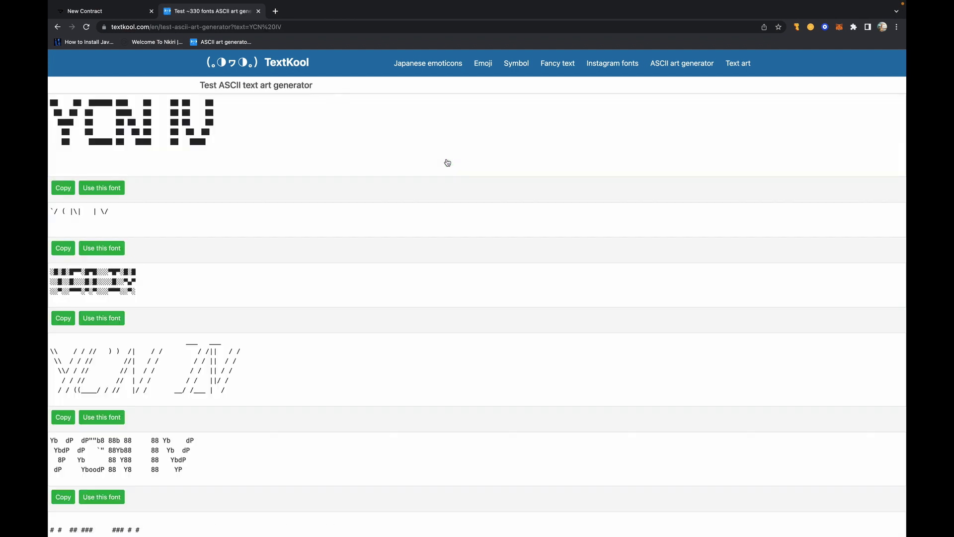
scroll(412, 233, down, 20)
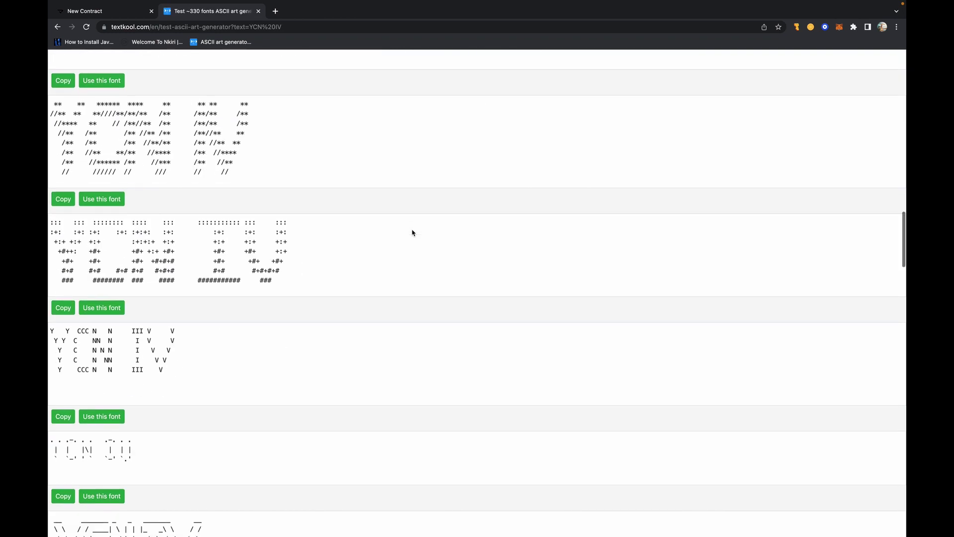
scroll(412, 232, down, 8)
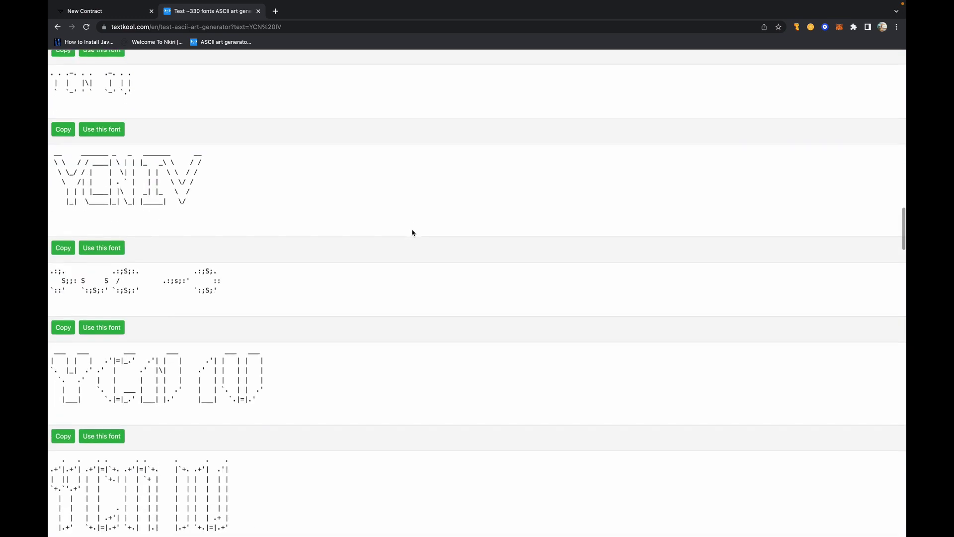
scroll(412, 232, down, 7)
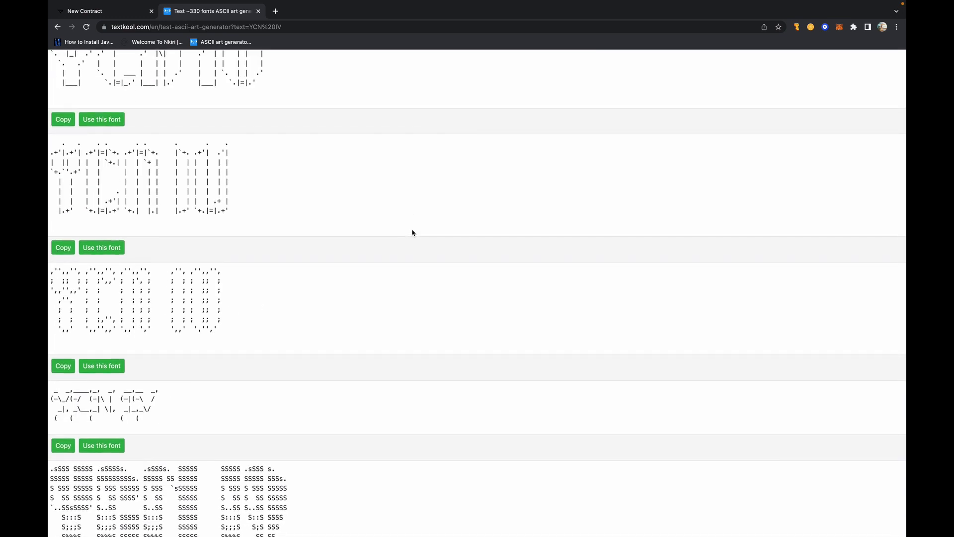
scroll(412, 232, down, 8)
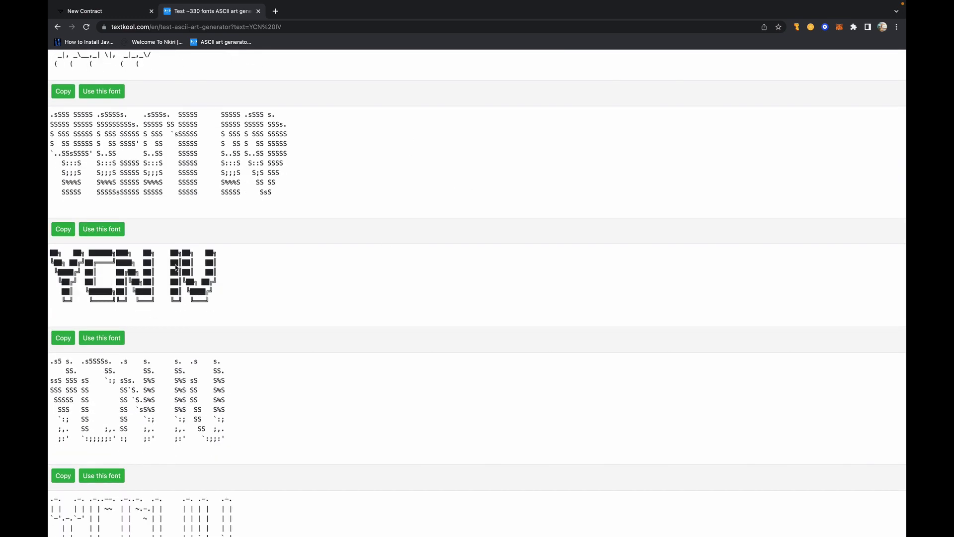
scroll(279, 260, down, 8)
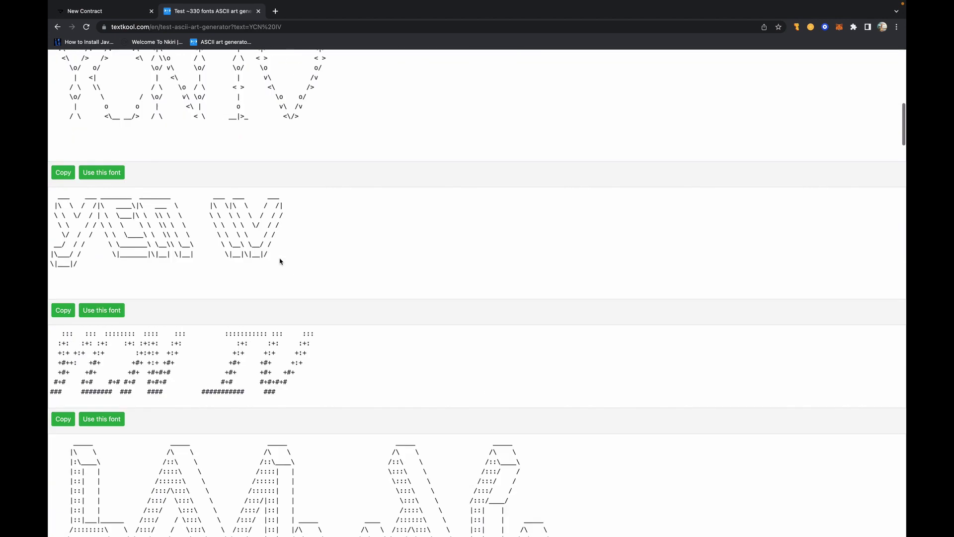
scroll(279, 260, up, 20)
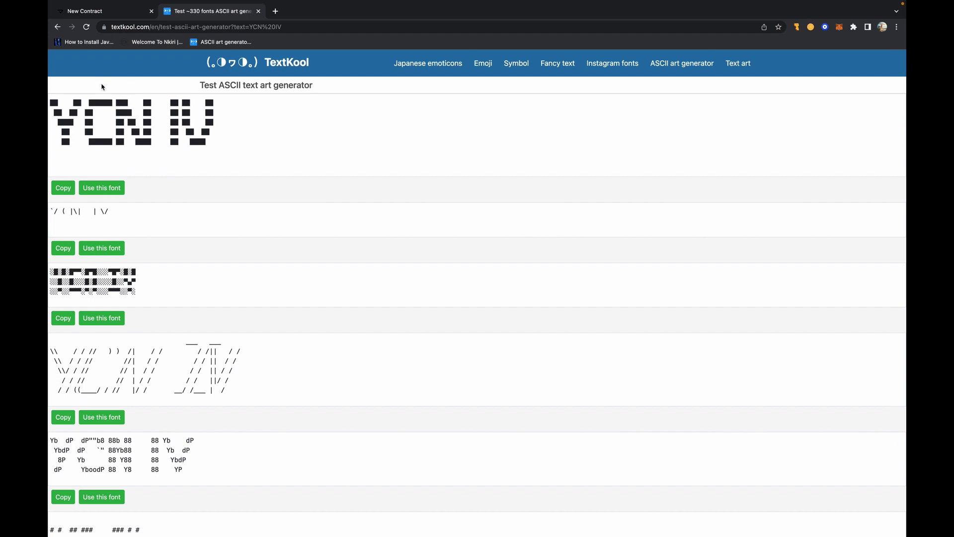
- Return to the Big-font generator and copy the YCN IV ASCII art
click(58, 27)
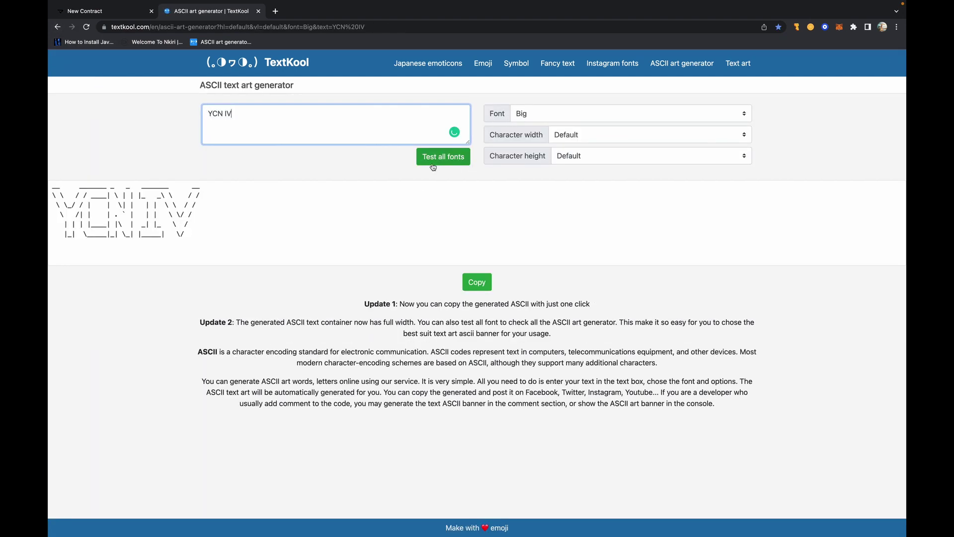
click(477, 282)
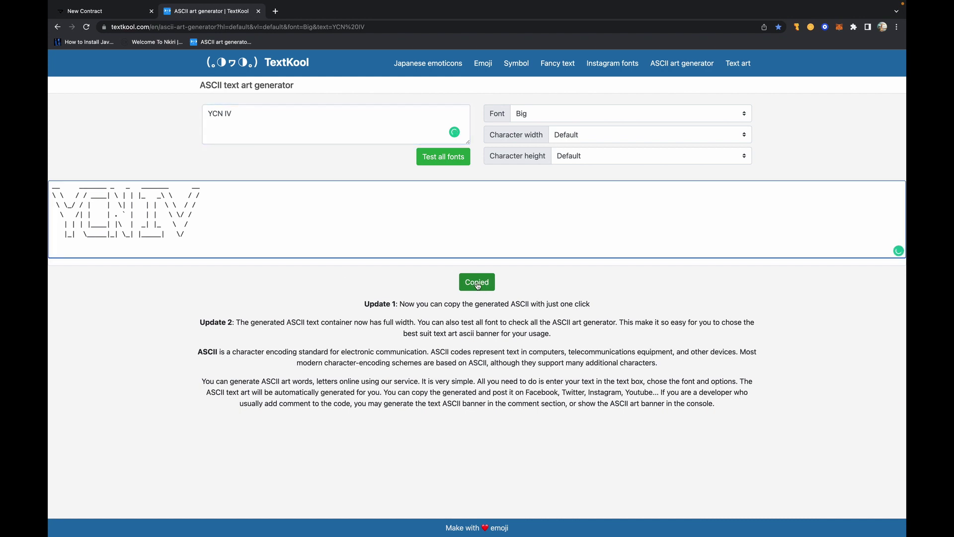
click(104, 15)
- Paste the YCN IV ASCII art into the ASCII mark and leave the network on Mainnet
click(295, 244)
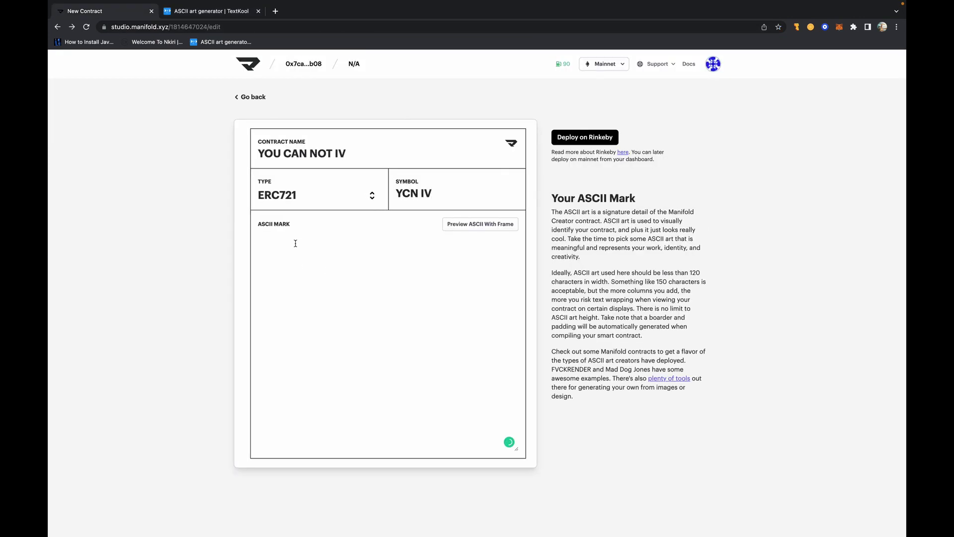
key(super+v)
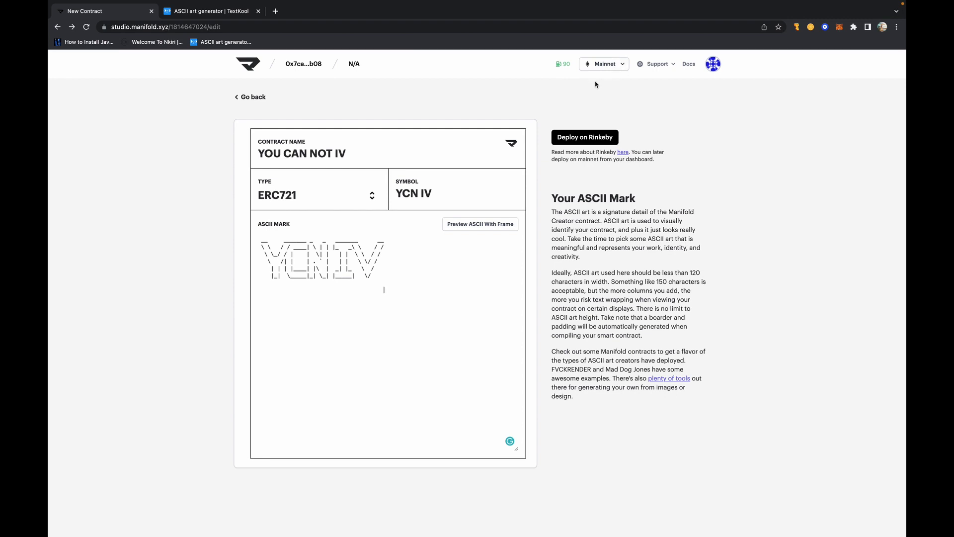
click(622, 65)
click(671, 116)
click(612, 65)
click(646, 82)
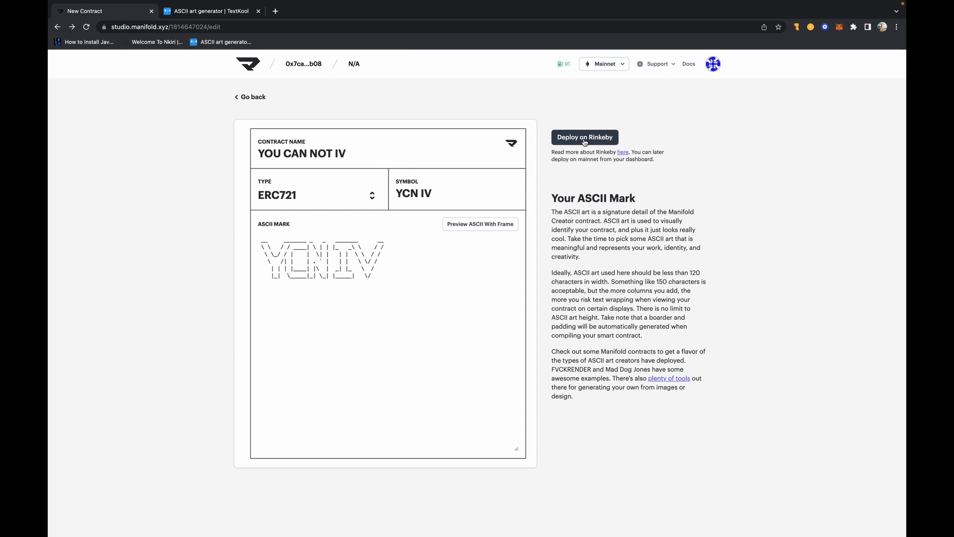
- Deploy on Rinkeby and approve the wallet's switch to the Rinkeby Test Network
click(596, 139)
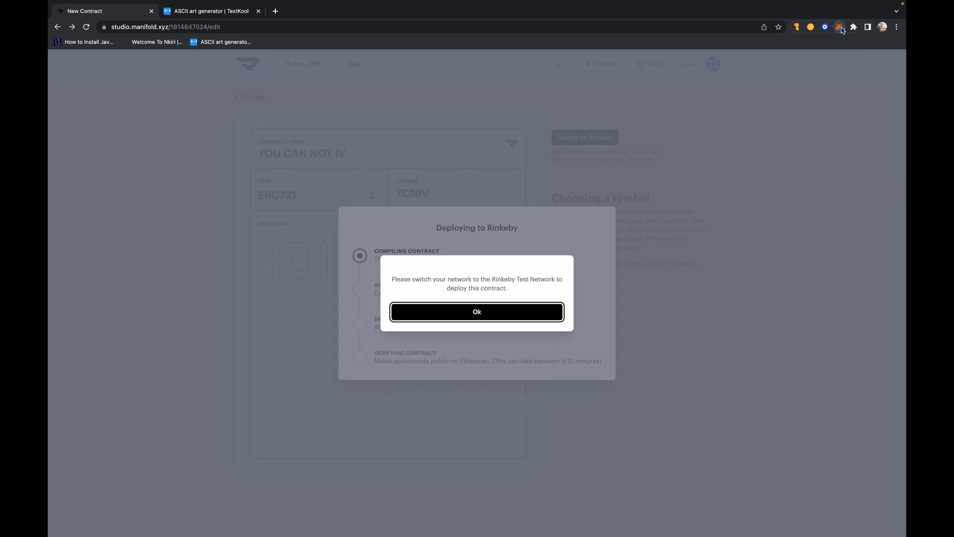
click(841, 28)
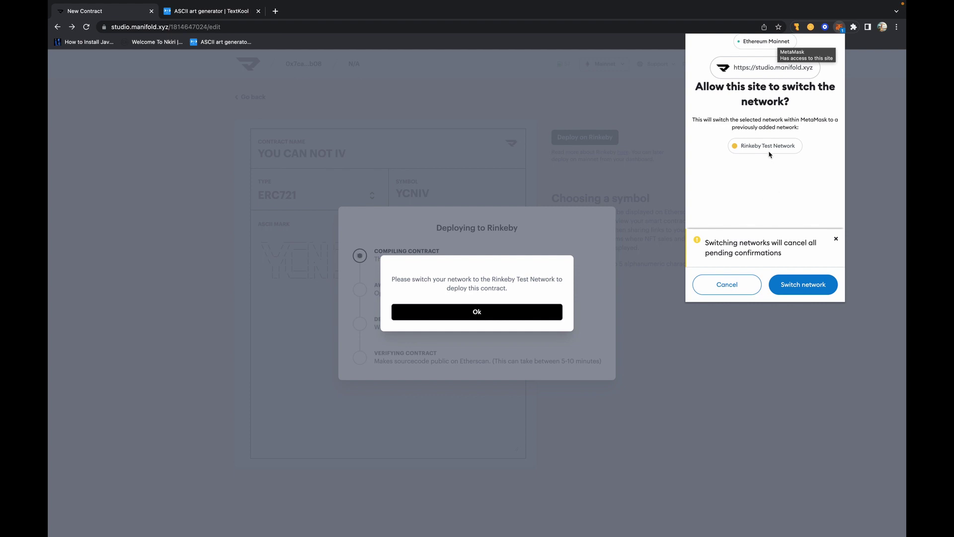
key(ctrl+super+f)
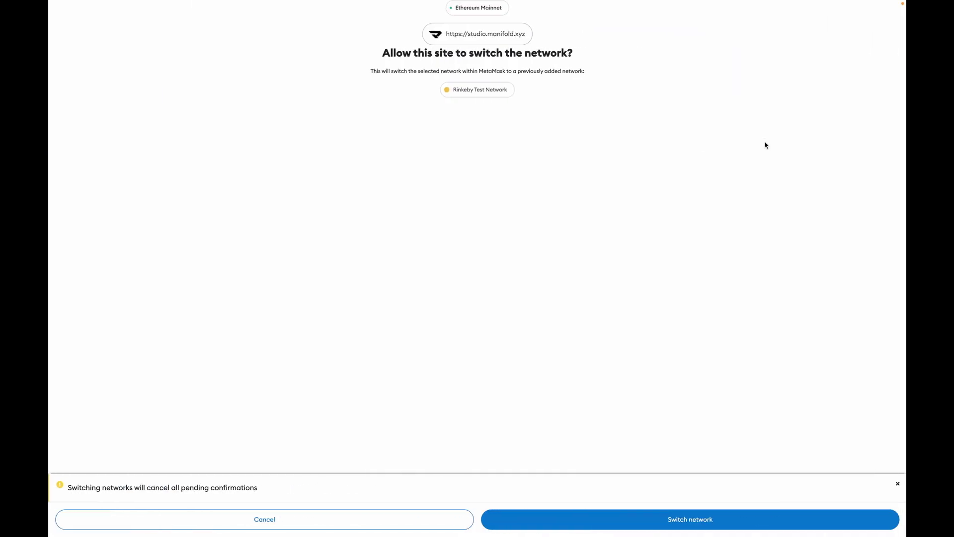
click(654, 518)
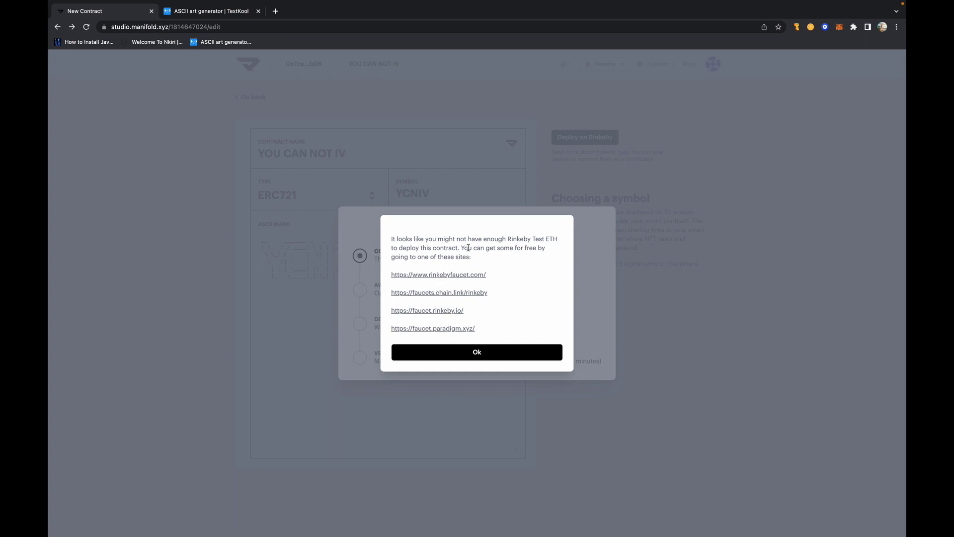
- Open the first faucet site and request test ETH for the wallet's copied address
click(452, 276)
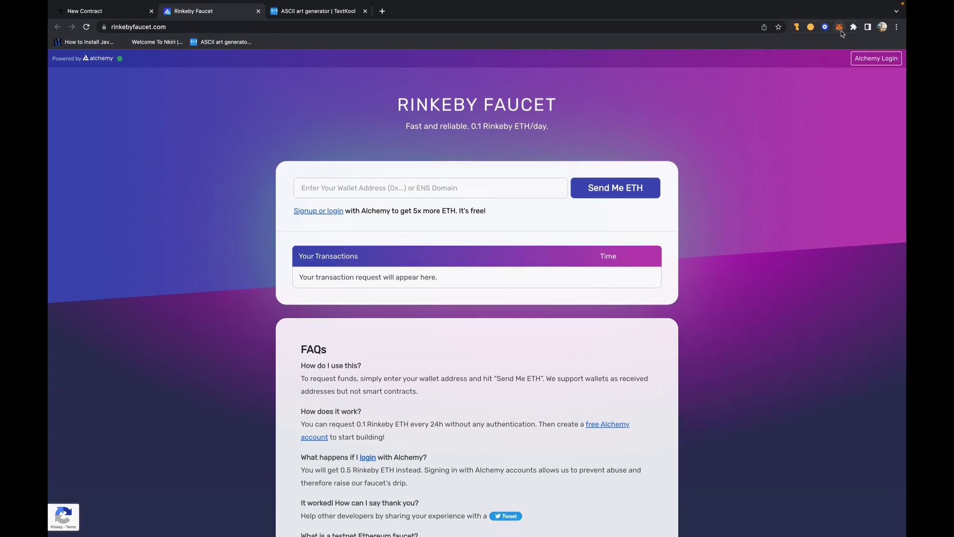
click(841, 31)
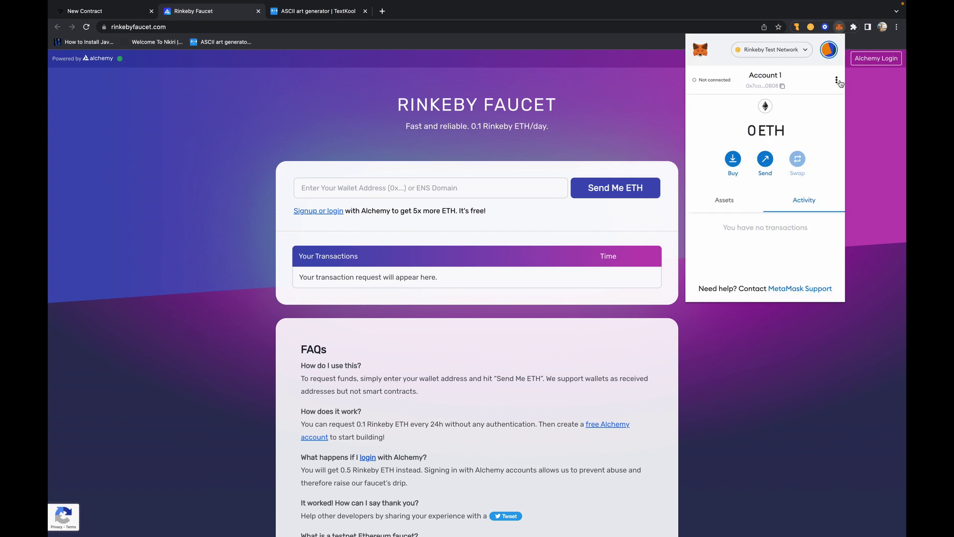
click(764, 85)
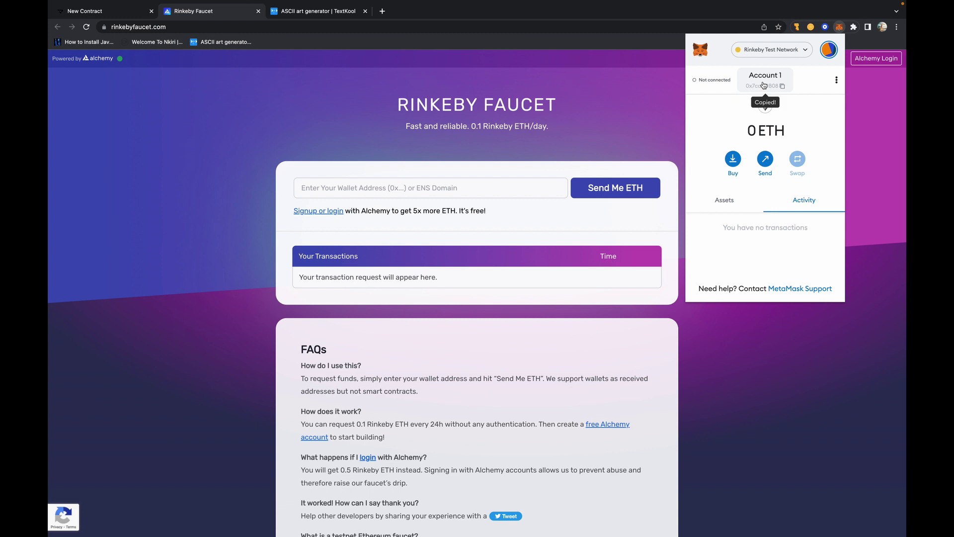
click(410, 187)
click(410, 188)
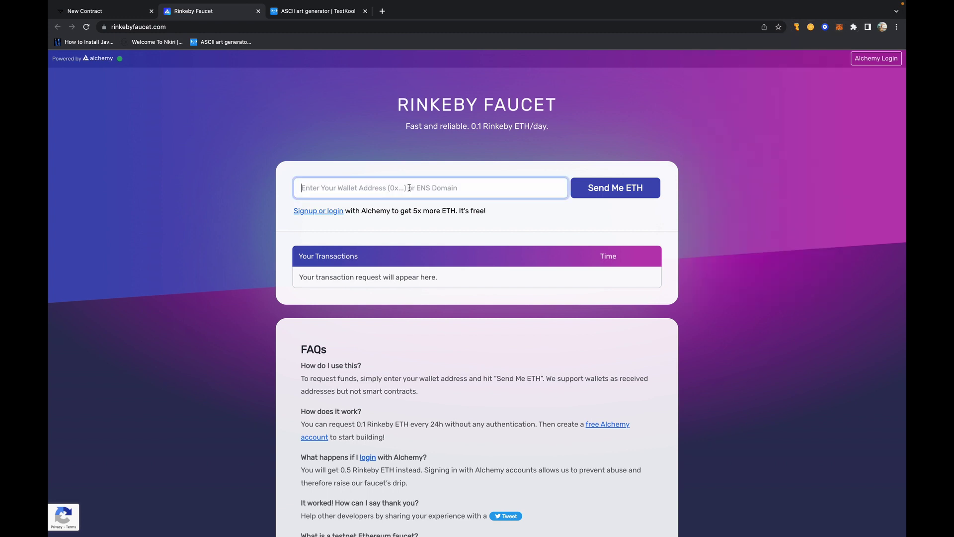
key(super+v)
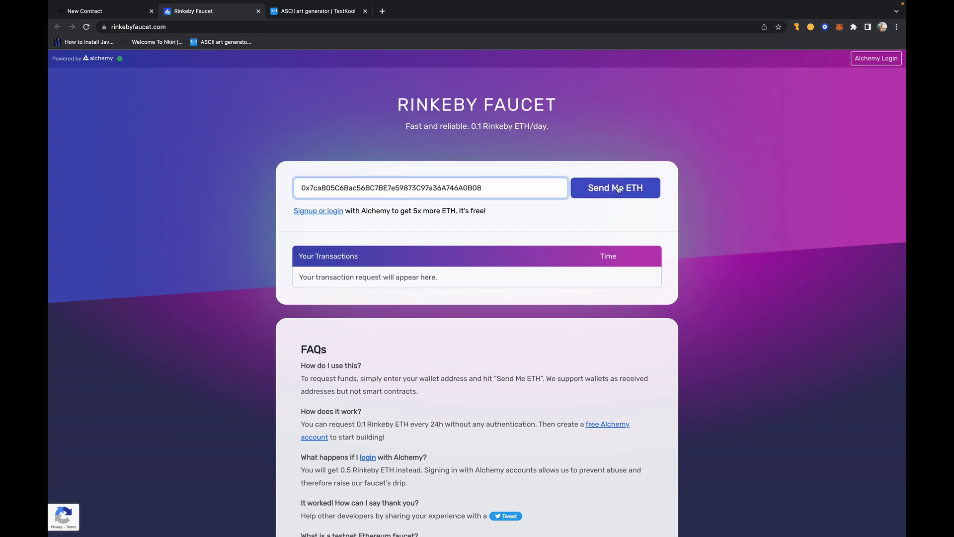
click(620, 189)
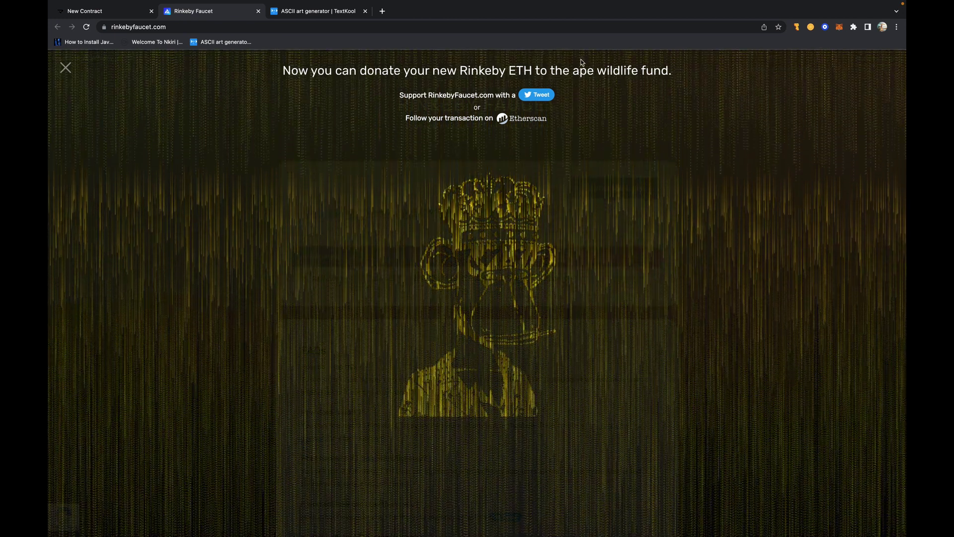
- Verify the wallet shows 0.1 Rinkeby ETH, then close the faucet tab
click(840, 28)
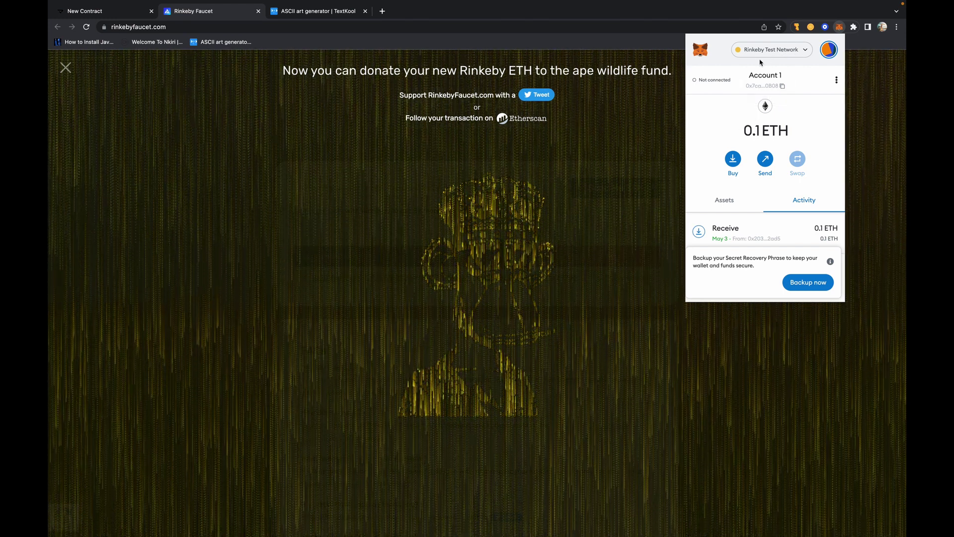
click(648, 43)
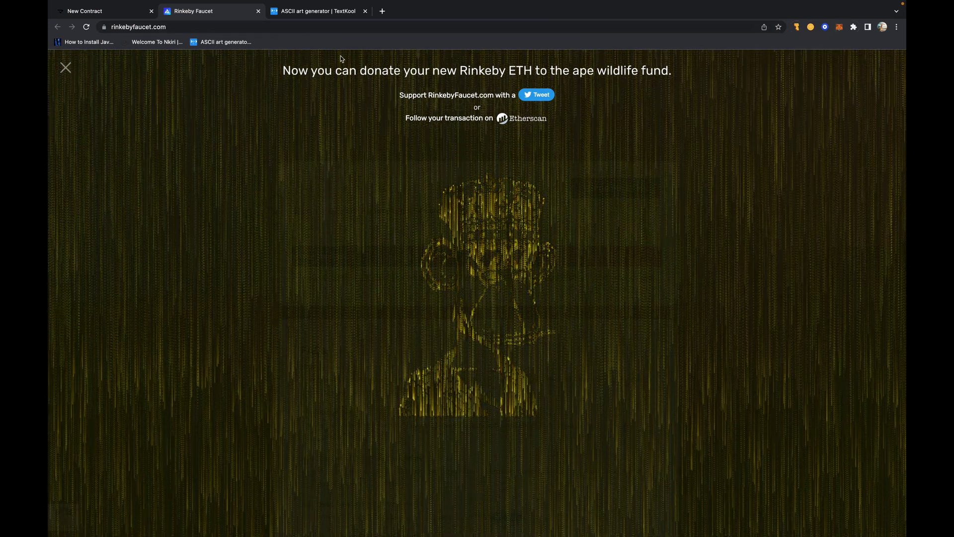
click(258, 11)
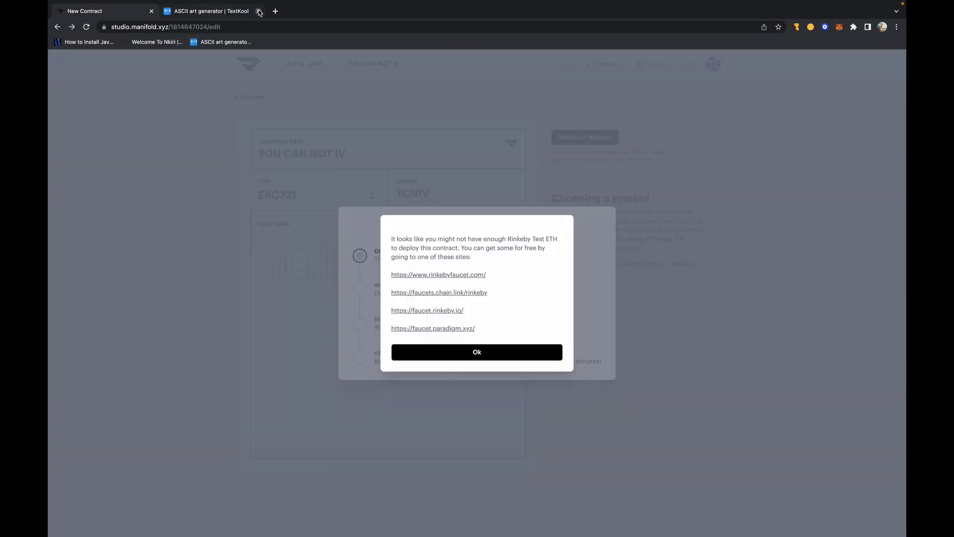
- Dismiss the insufficient-ETH notice, check the network list, and deploy YOU CAN NOT IV on Rinkeby
click(462, 352)
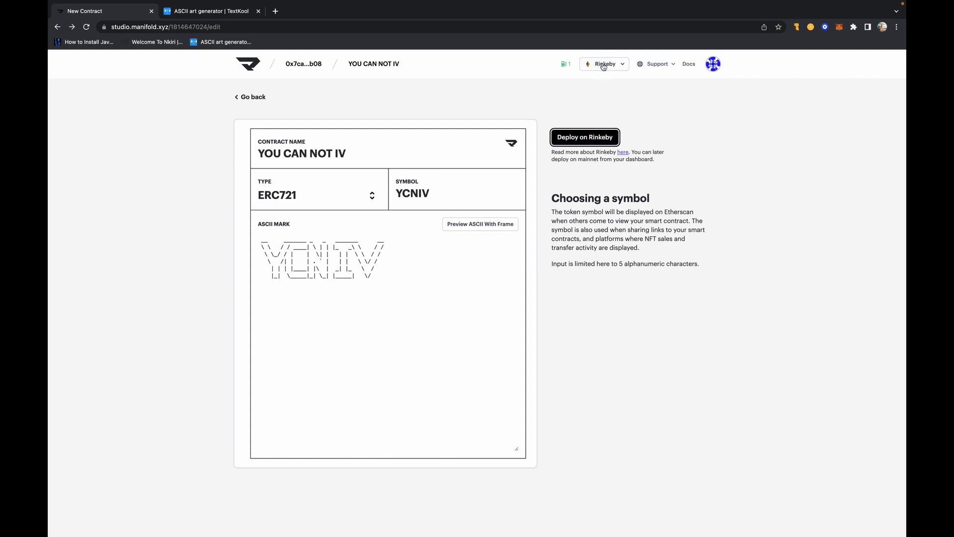
click(622, 66)
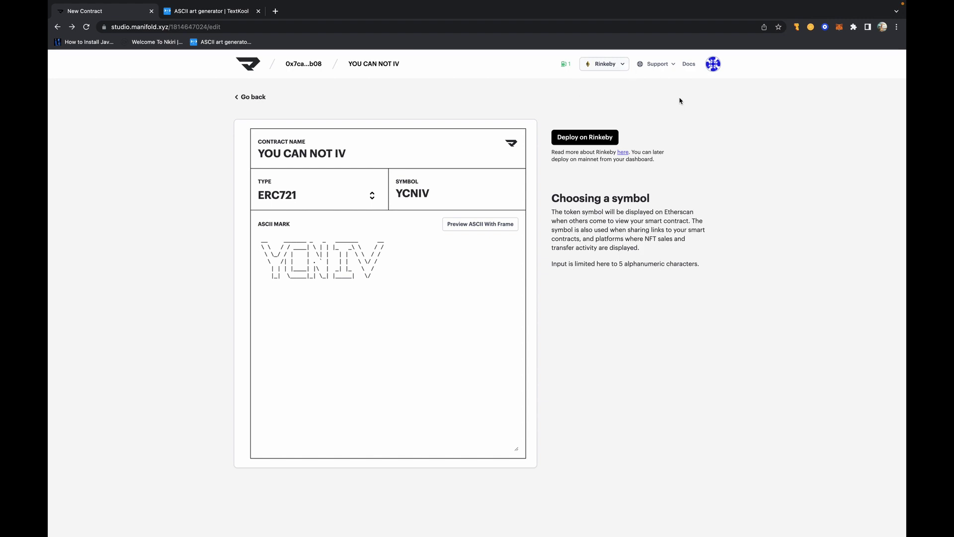
mouse_move(566, 66)
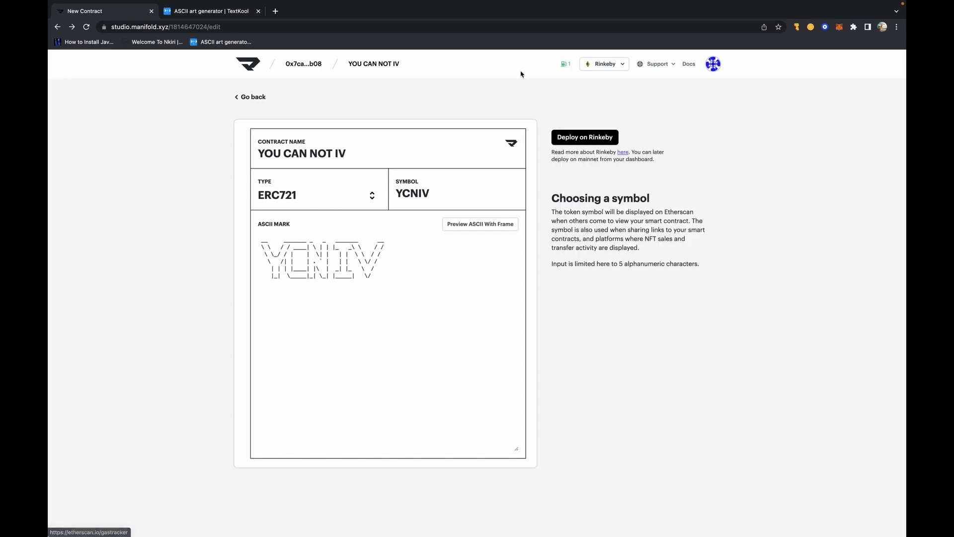
click(581, 137)
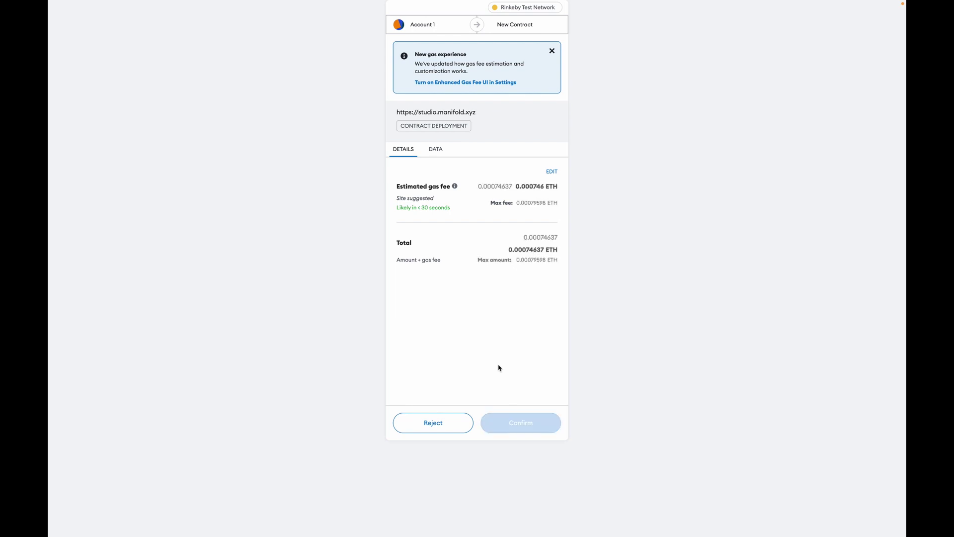
- Confirm the MetaMask contract deployment with its 0.000746 ETH gas fee
click(528, 427)
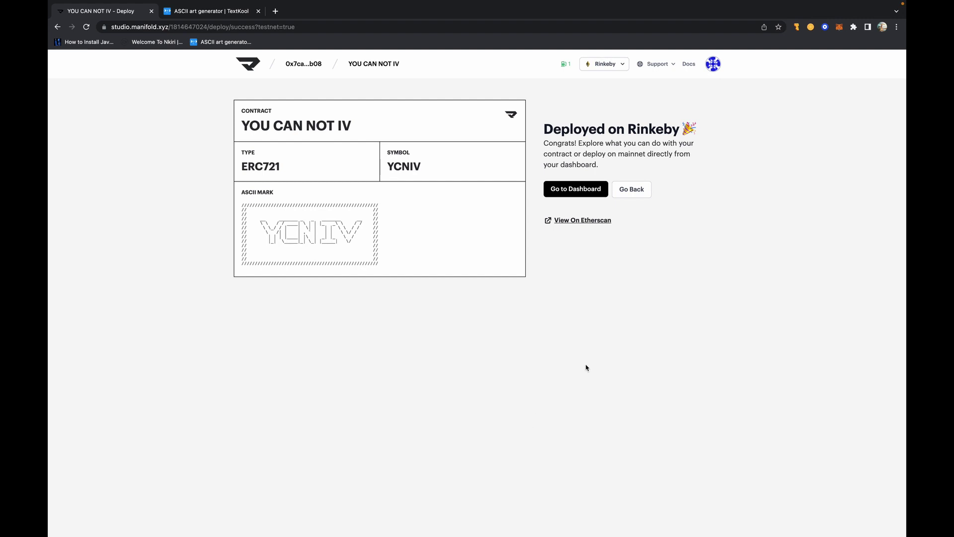
- View the deployed YCNIV contract's Rinkeby page on Etherscan
click(583, 221)
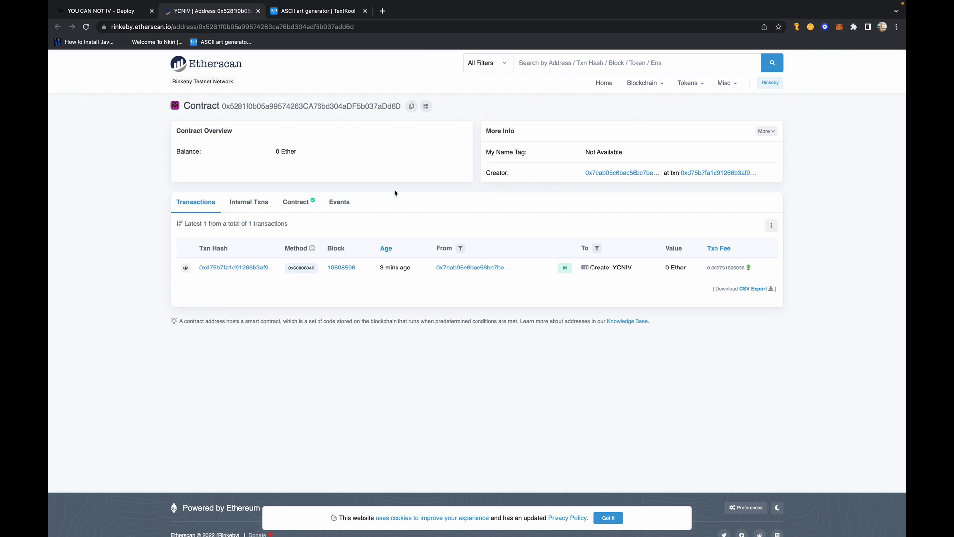
- Close the Etherscan page and go to the contract's dashboard
click(258, 11)
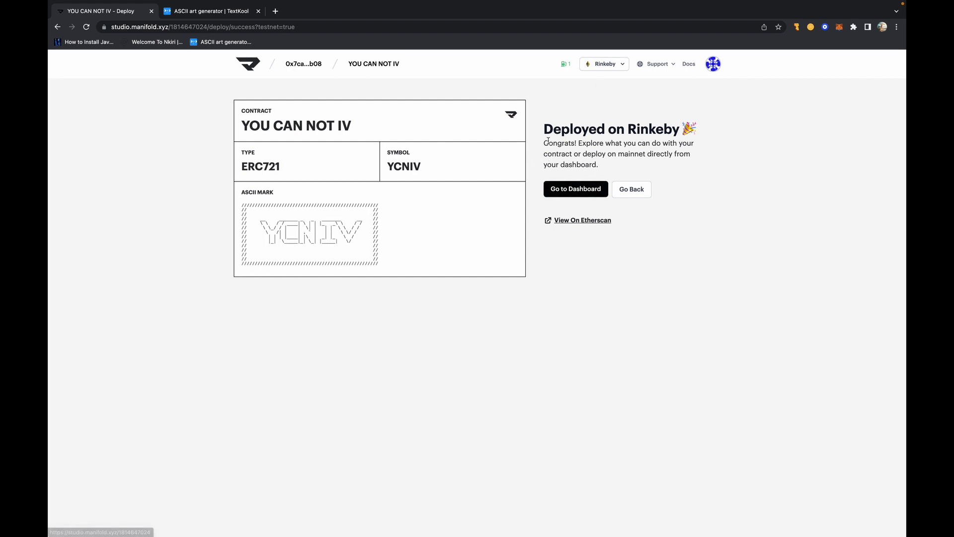
click(574, 191)
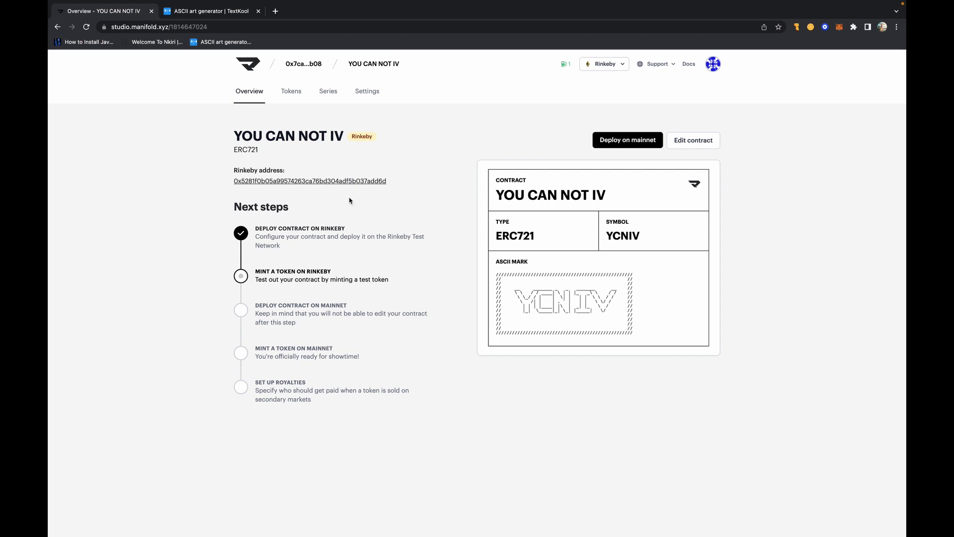
- Open Edit contract, return to the overview, then show the empty Tokens list
click(707, 143)
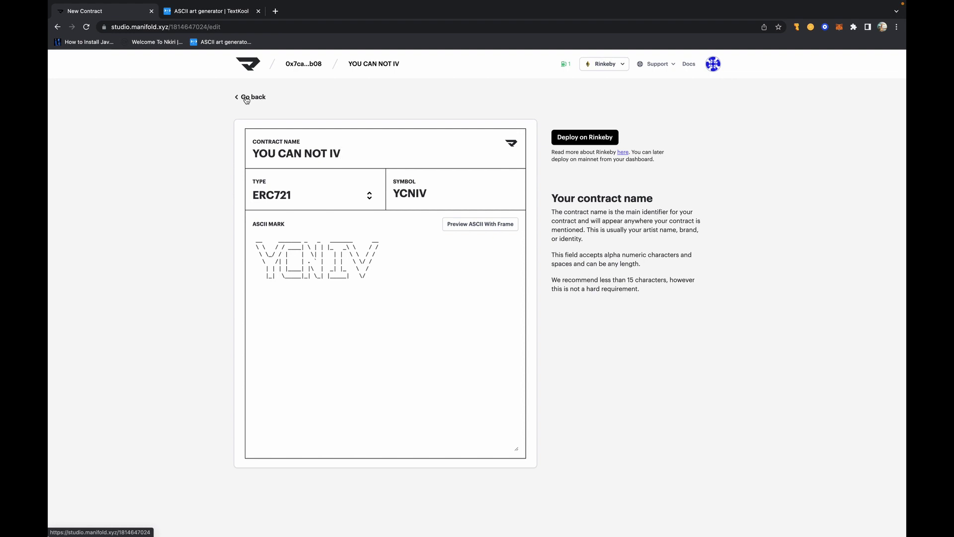
click(246, 98)
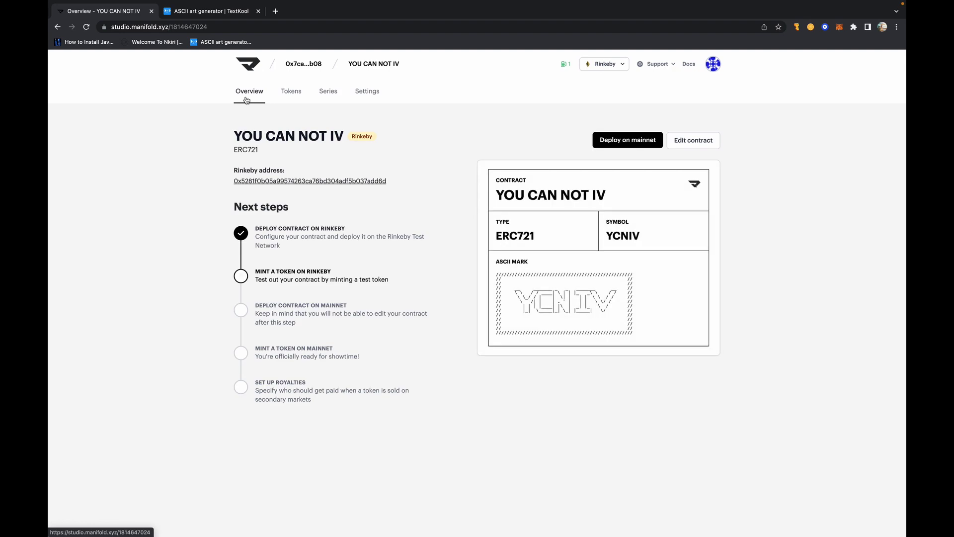
click(298, 96)
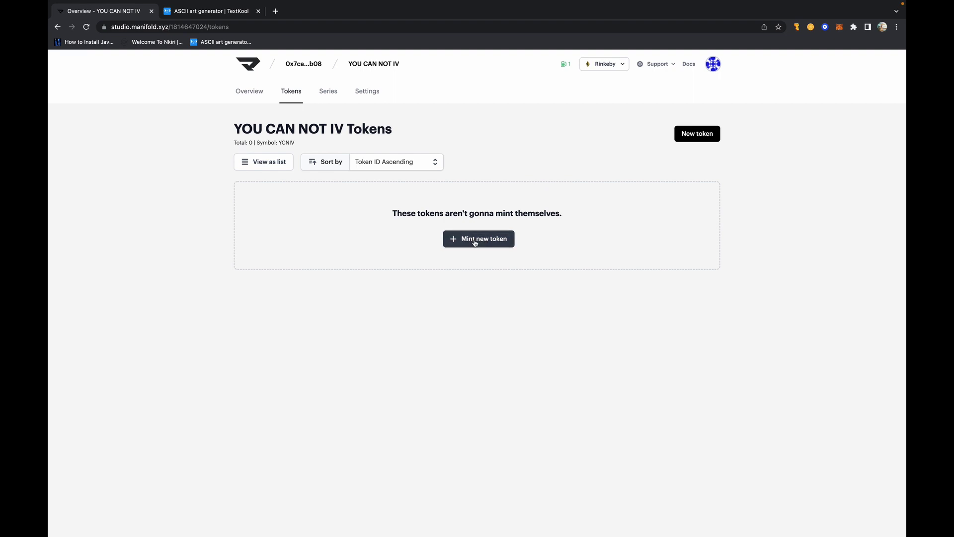
- Mint a new token and upload Afro yang.jpg as its artwork
click(475, 241)
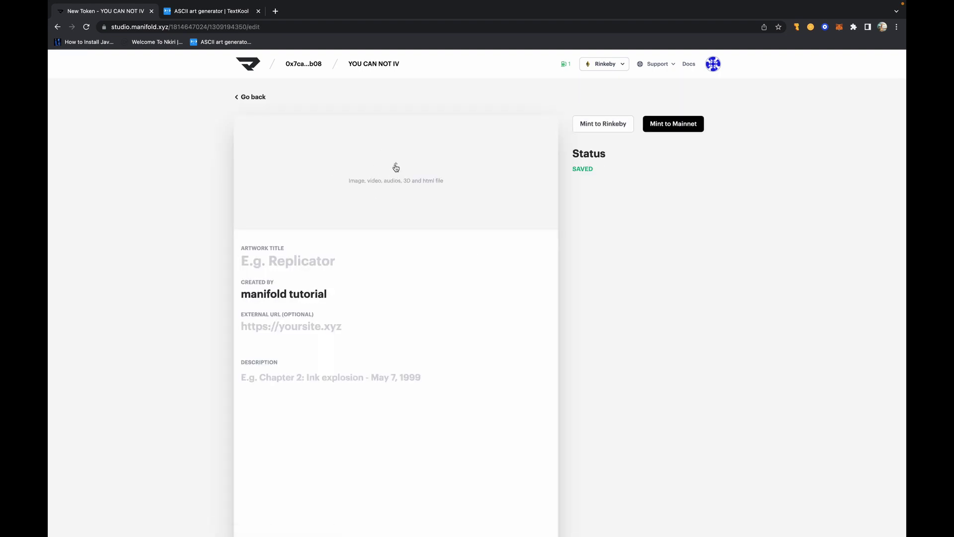
click(396, 168)
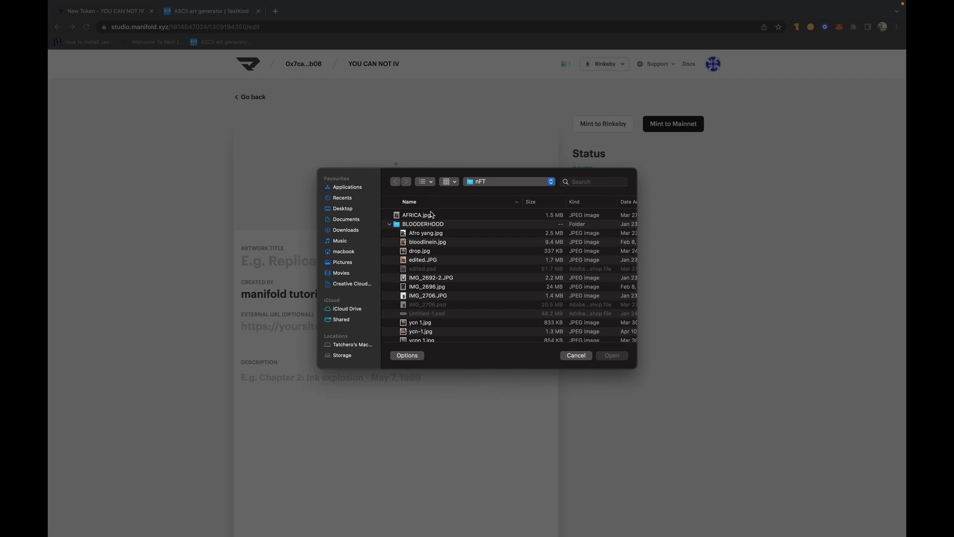
click(454, 234)
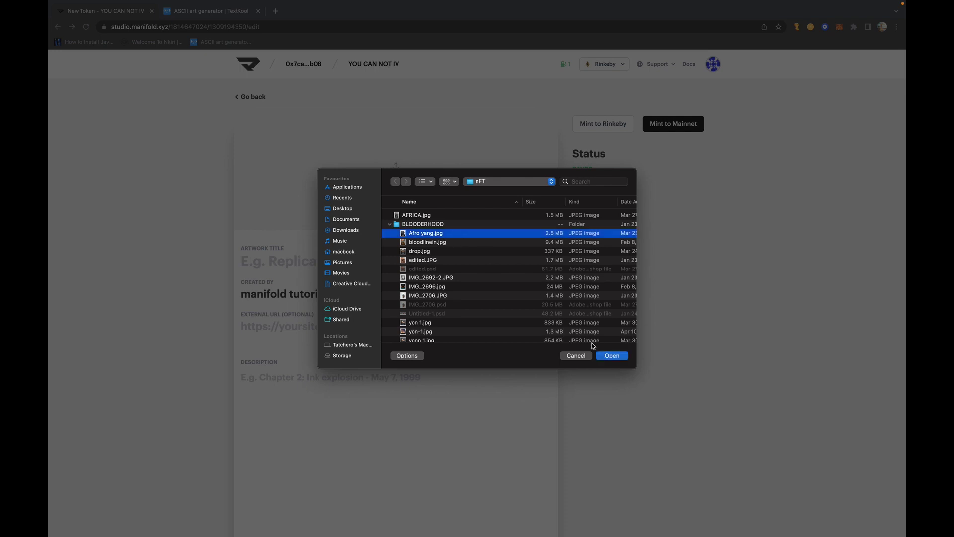
click(612, 356)
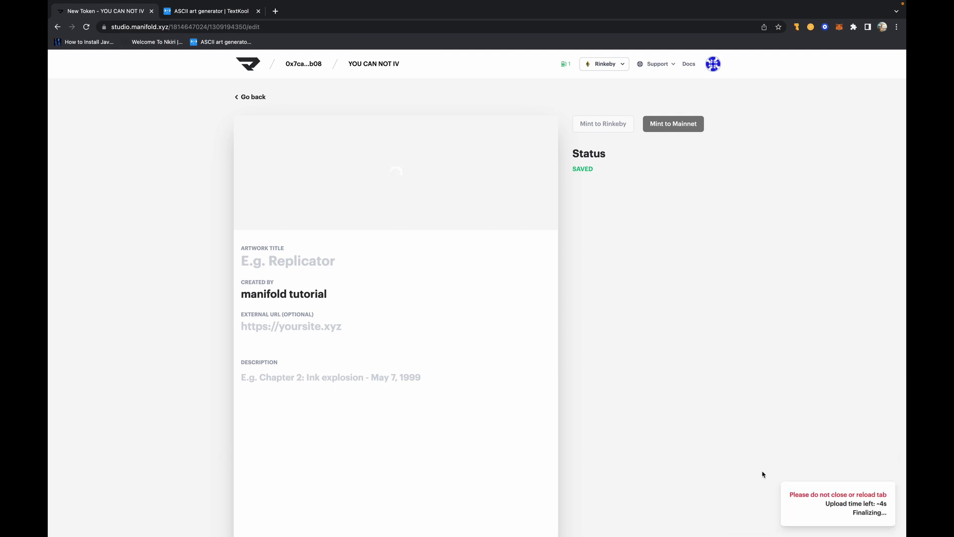
- Title the token BOND and replace the Created By text with the artist's name
scroll(497, 308, down, 2)
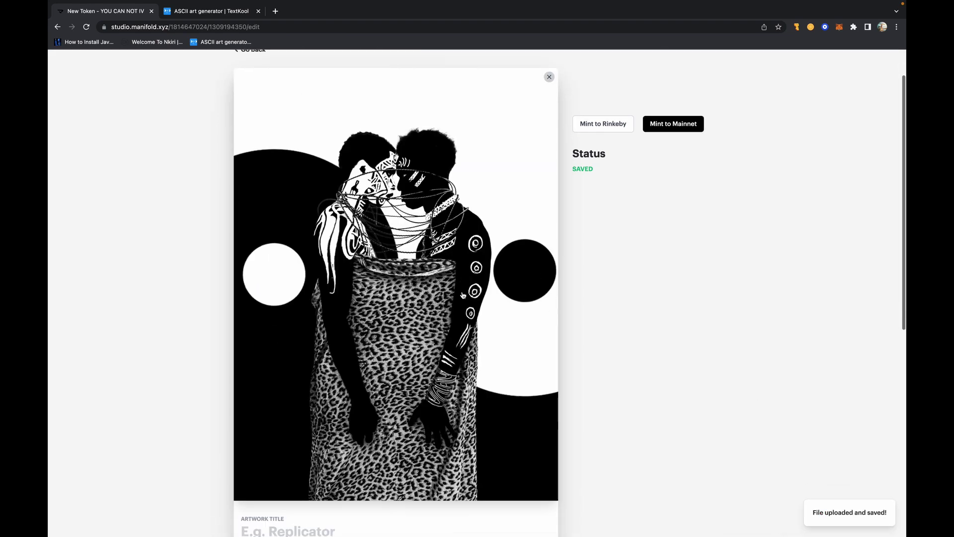
scroll(463, 295, down, 5)
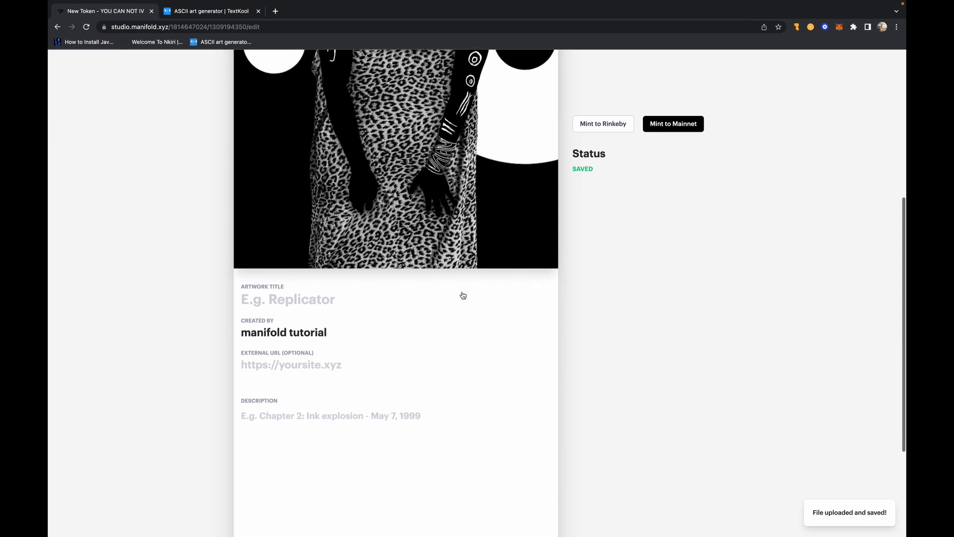
scroll(454, 326, down, 1)
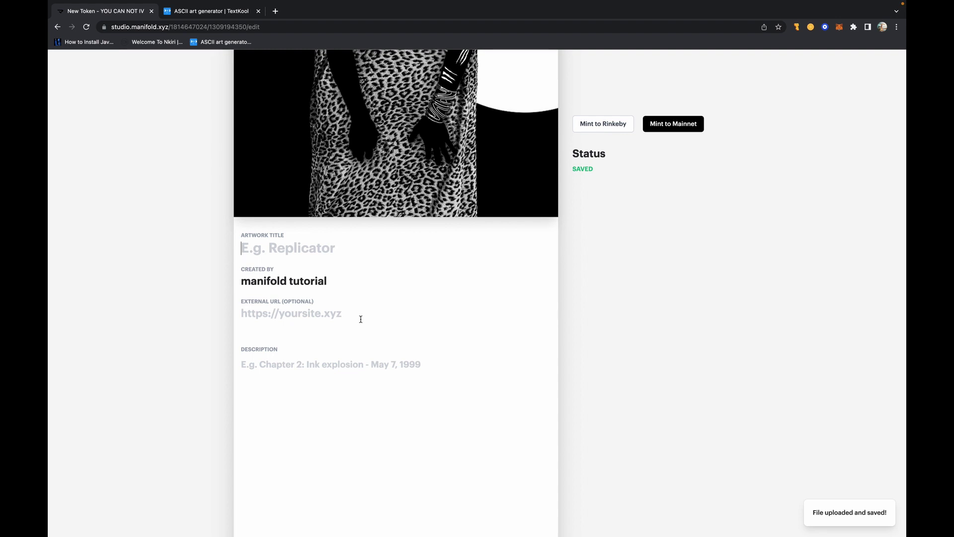
text(BOND)
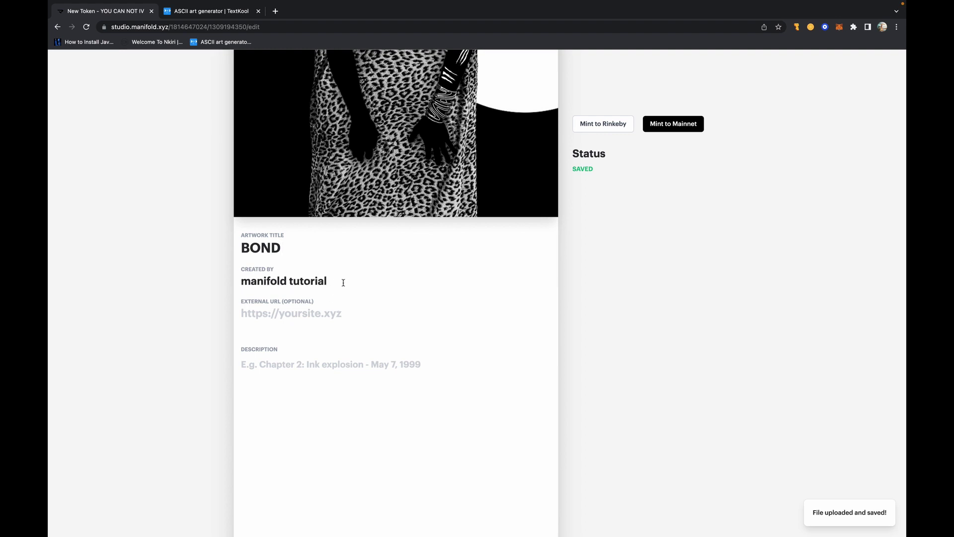
double_click(343, 282)
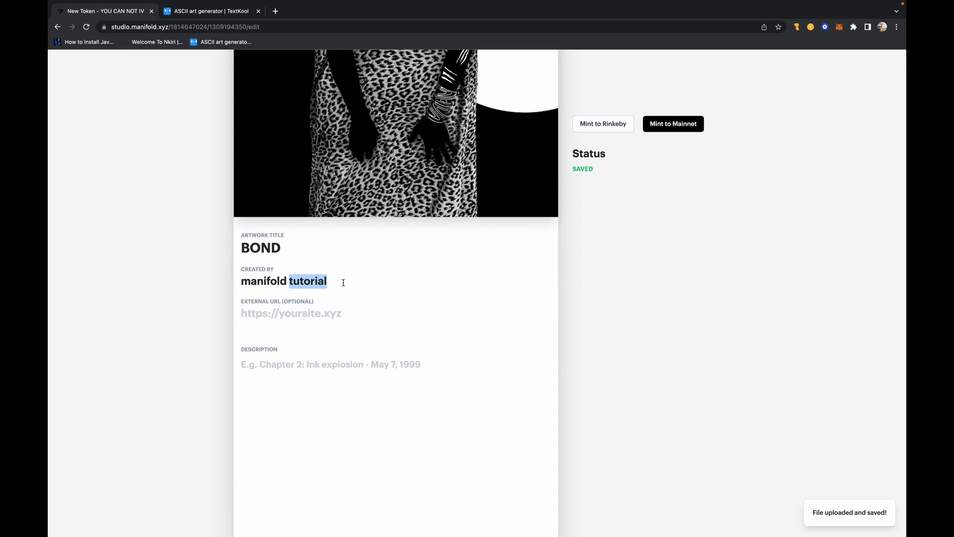
key(ctrl+a)
text(SAMOY)
- Enter the description "These chains bind us."
scroll(297, 314, down, 1)
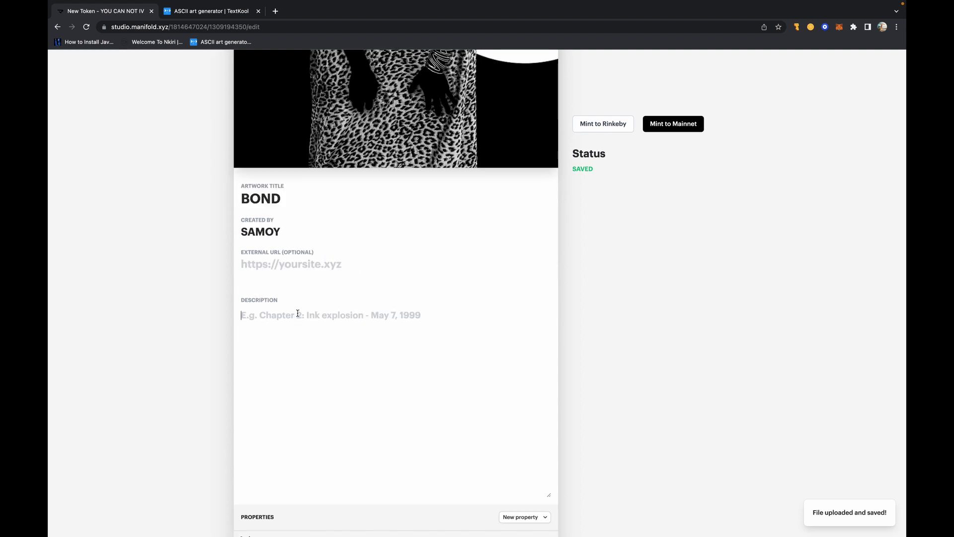
scroll(298, 314, up, 6)
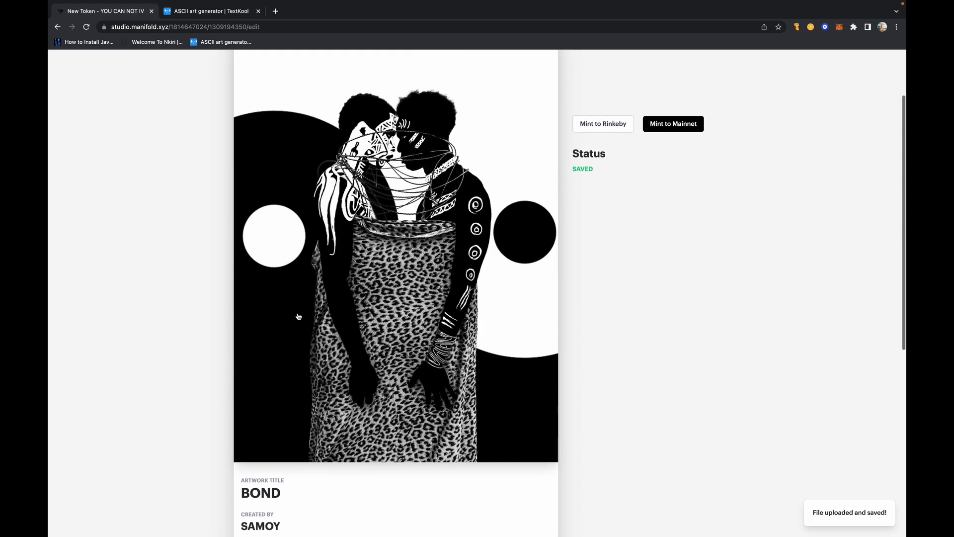
scroll(299, 317, down, 1)
scroll(298, 317, down, 5)
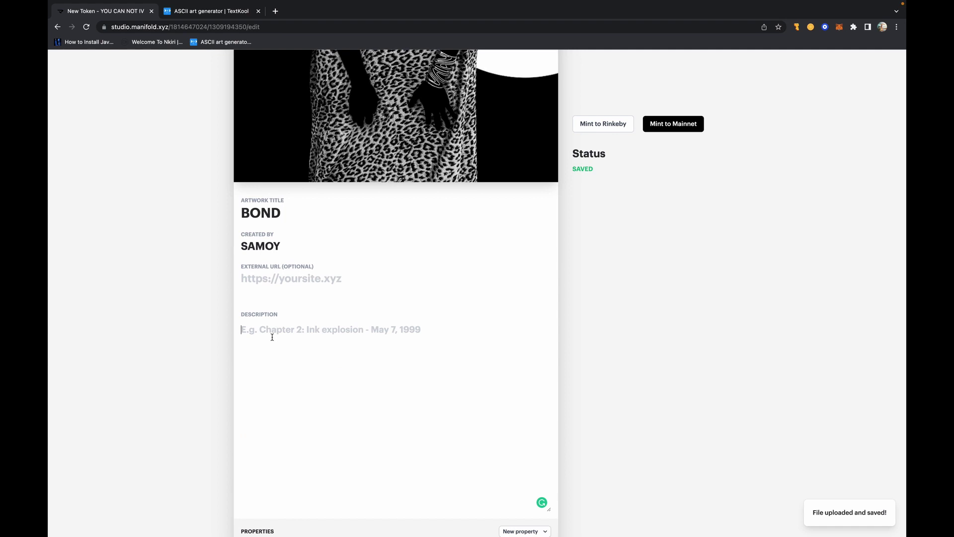
text(THis)
key(BackSpace)
key(BackSpace)
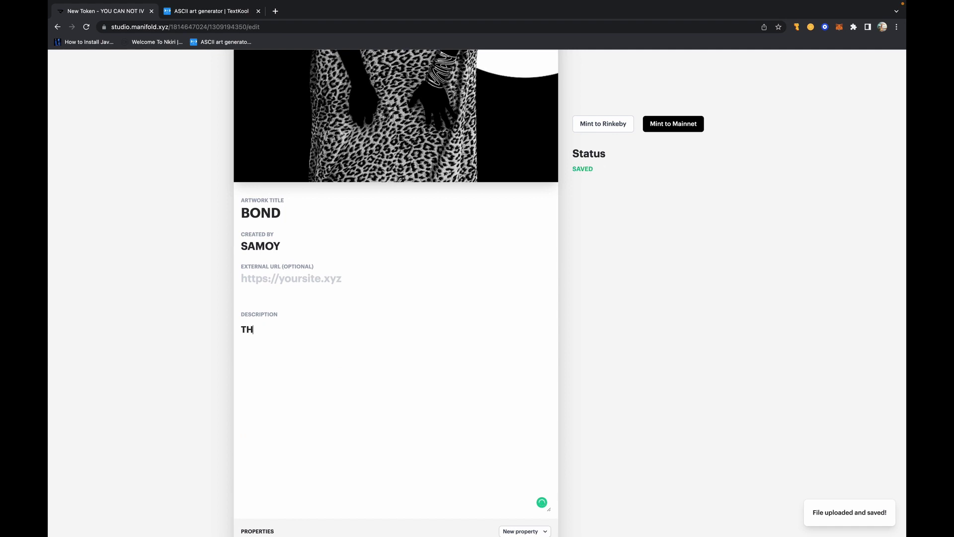
key(BackSpace)
key(BackSpace)
text(the)
key(BackSpace)
key(BackSpace)
key(BackSpace)
text(These chaion)
key(BackSpace)
key(BackSpace)
text(ns bind us y)
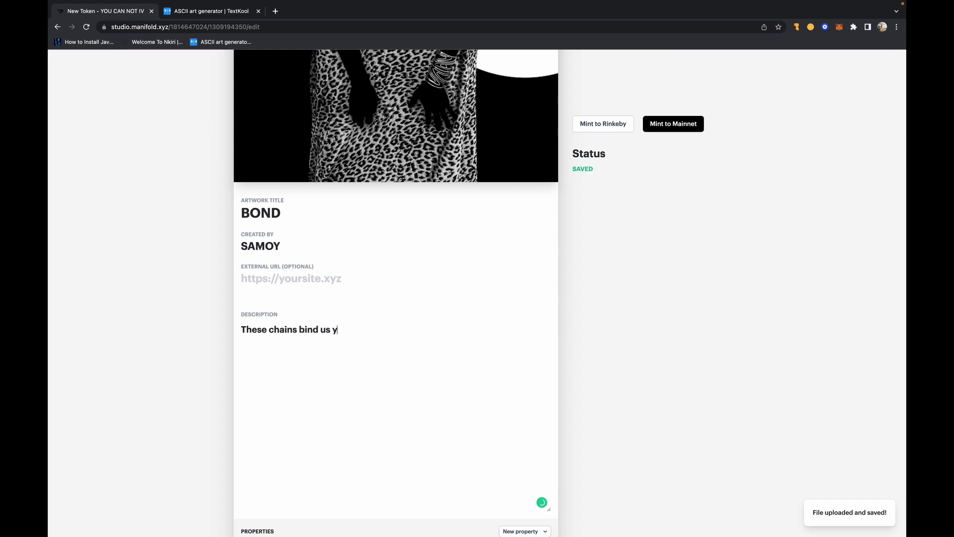
text(adiyadfihy)
key(BackSpace)
key(BackSpace)
key(BackSpace)
key(BackSpace)
key(BackSpace)
key(BackSpace)
key(BackSpace)
key(BackSpace)
key(BackSpace)
key(BackSpace)
key(BackSpace)
text(.)
scroll(333, 391, down, 3)
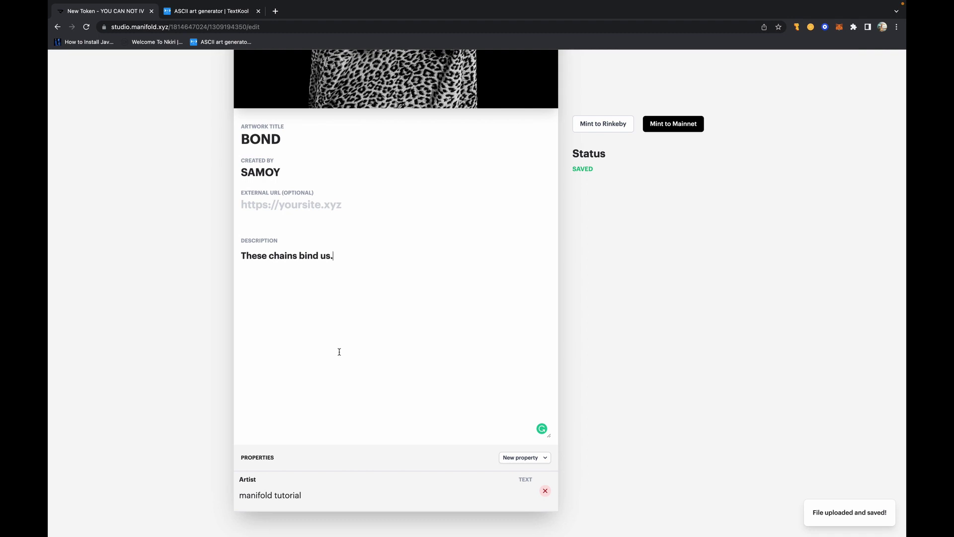
- Add a text property named type with the value photography
click(522, 460)
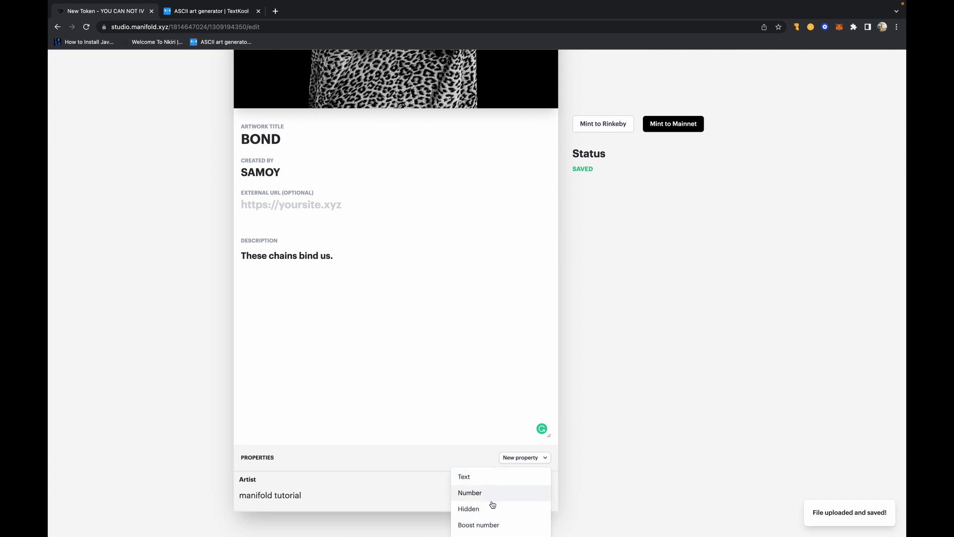
click(502, 478)
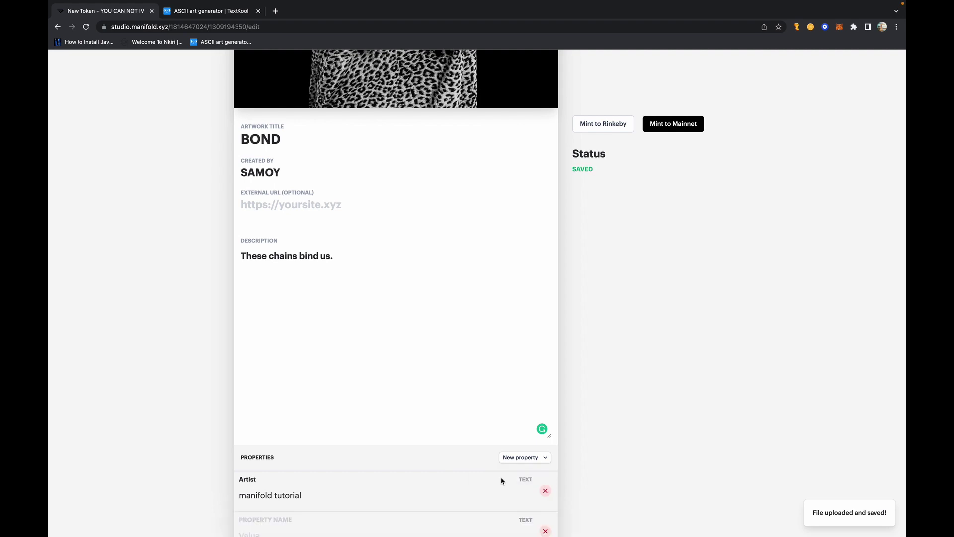
scroll(502, 479, down, 2)
click(295, 479)
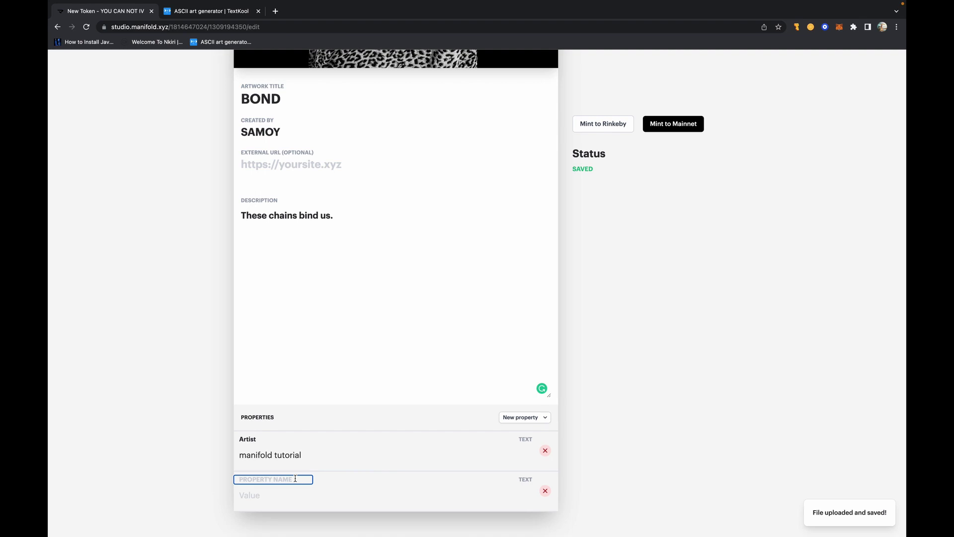
text(type)
click(277, 499)
click(260, 499)
text(pho)
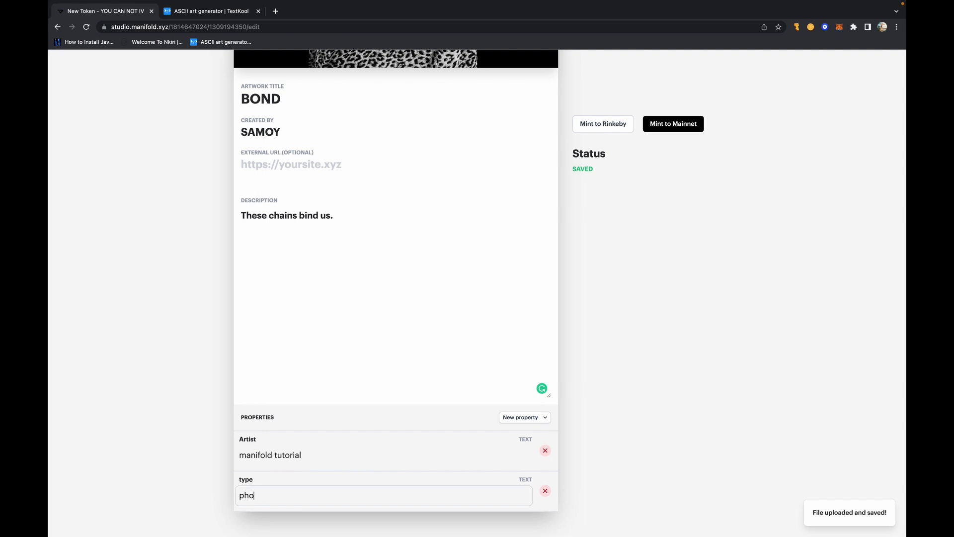
text(tography)
- Add a second, empty text property
click(526, 420)
click(489, 437)
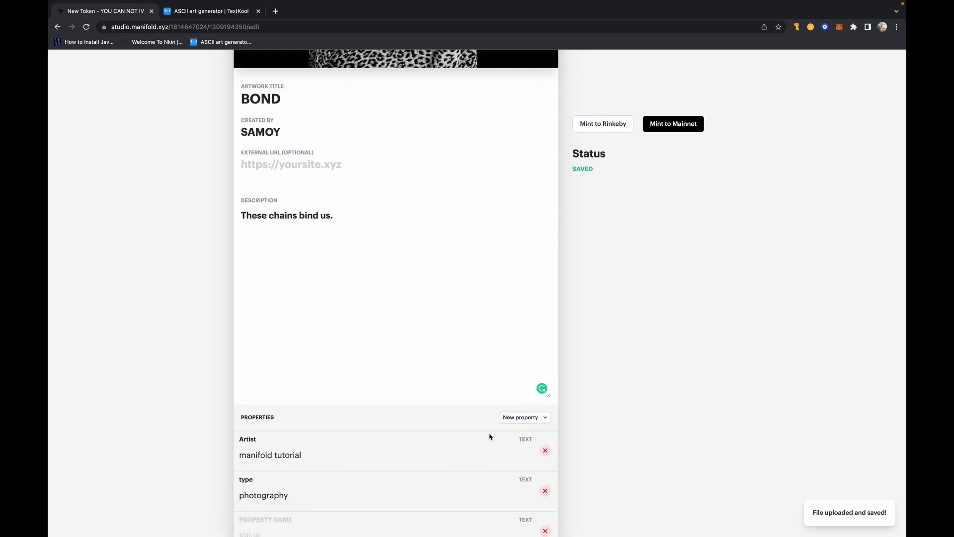
scroll(350, 488, down, 2)
click(302, 481)
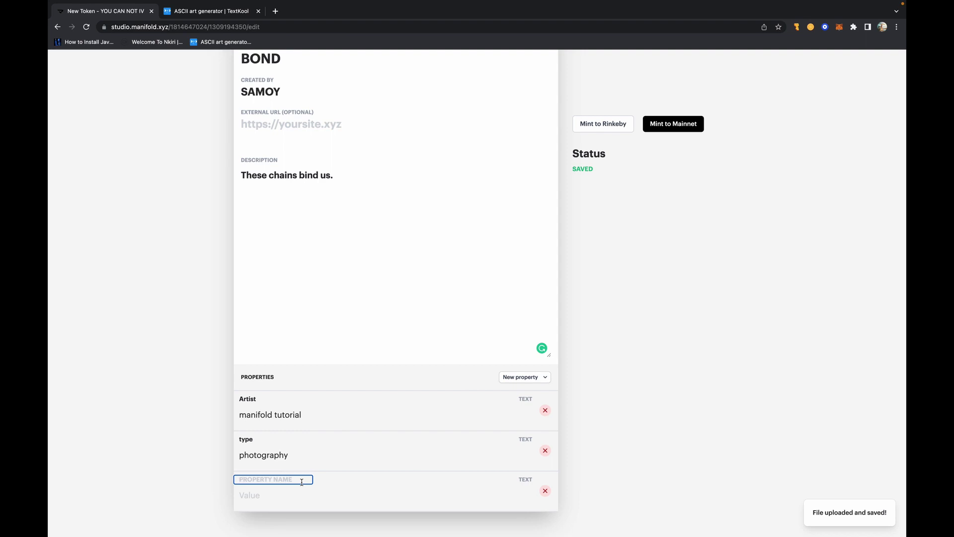
- Add a number property with value 1 and maximum 10
click(530, 379)
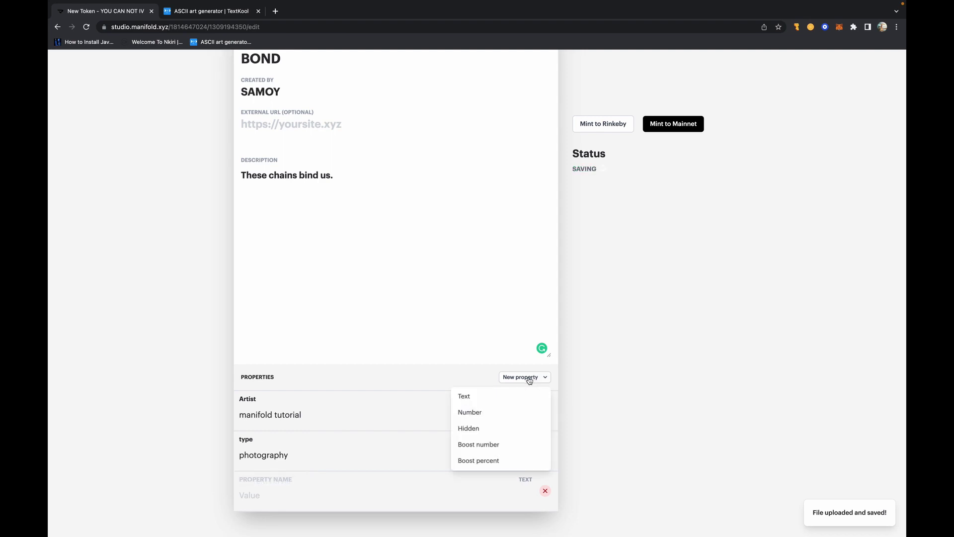
click(495, 411)
scroll(494, 413, down, 2)
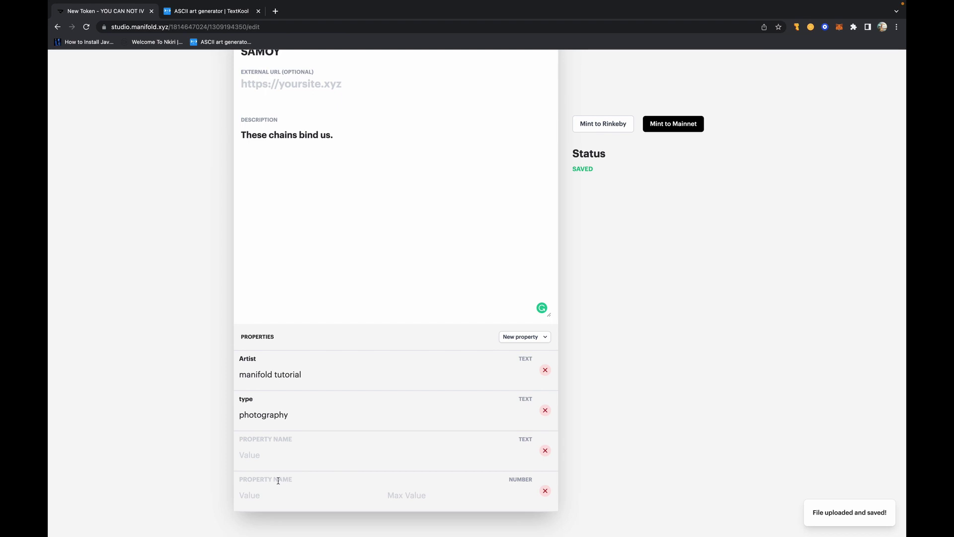
click(279, 480)
click(280, 480)
click(264, 497)
text(1)
click(464, 494)
text(10)
click(303, 477)
click(545, 491)
scroll(455, 276, up, 3)
scroll(455, 276, up, 8)
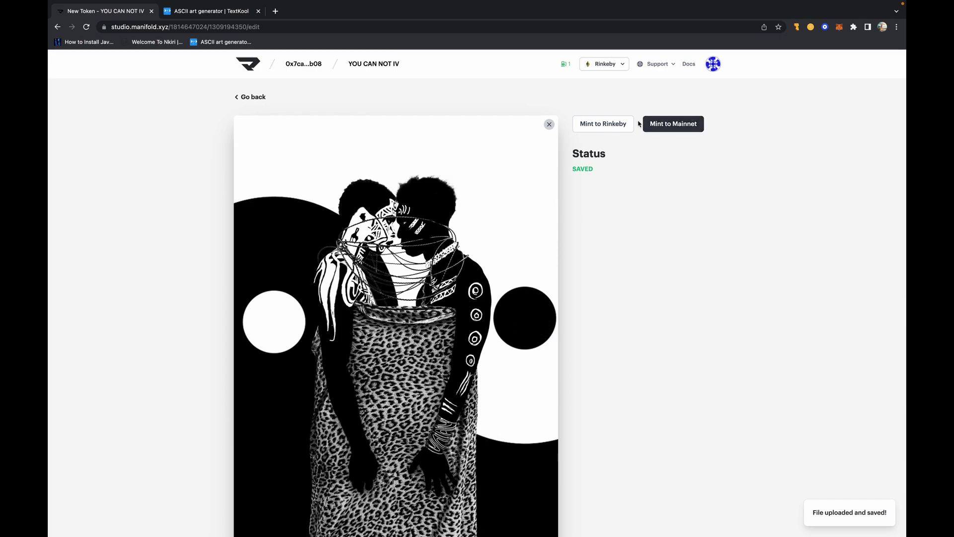
- After the invalid-form alert on Mint to Rinkeby, delete the empty text and number properties
click(601, 126)
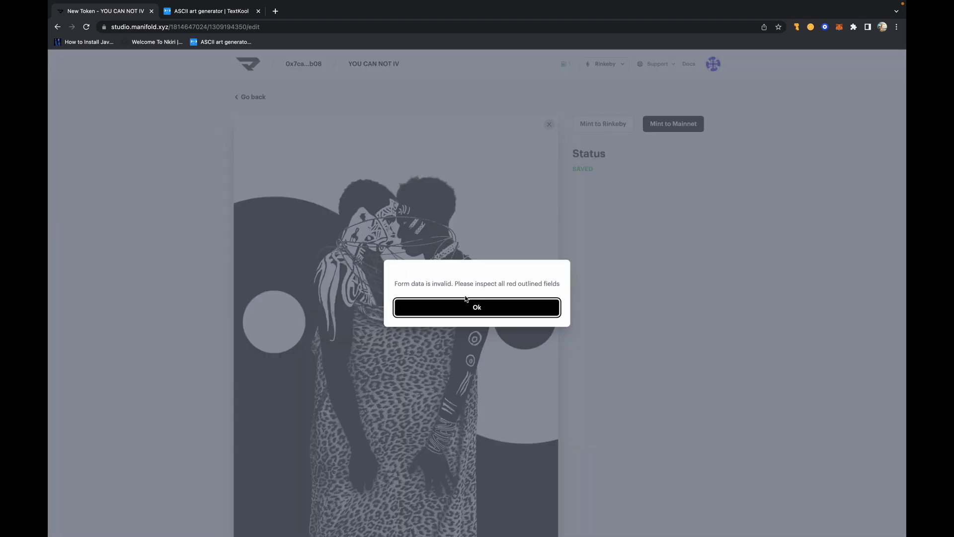
click(477, 308)
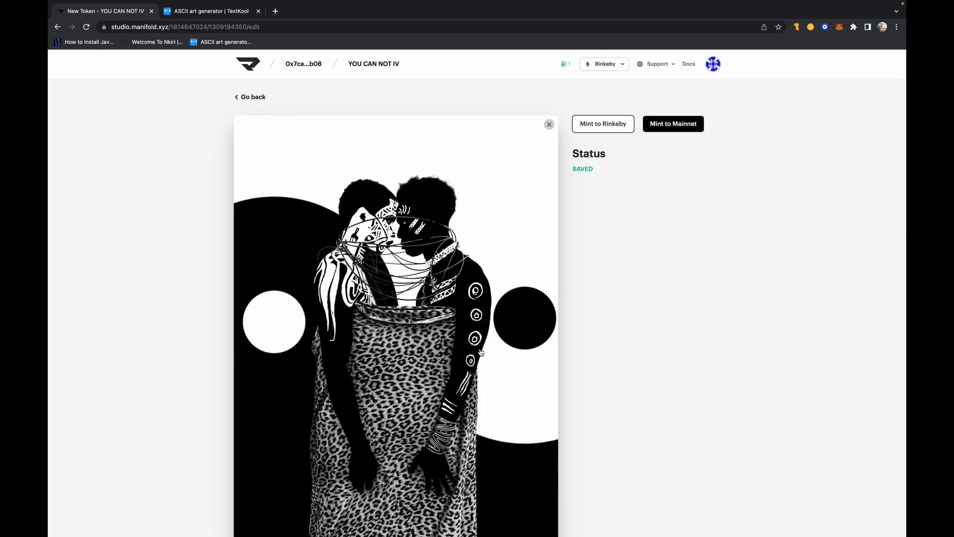
scroll(467, 433, down, 10)
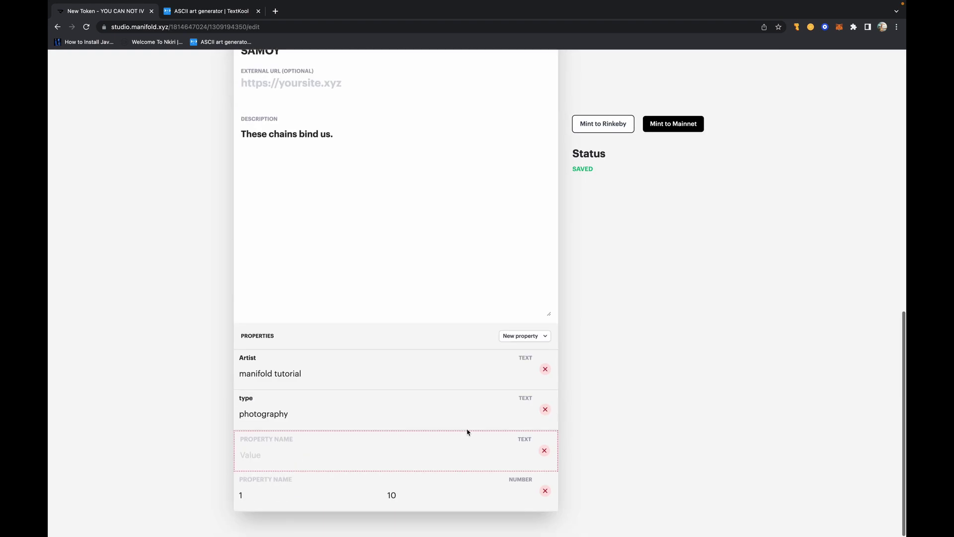
click(544, 451)
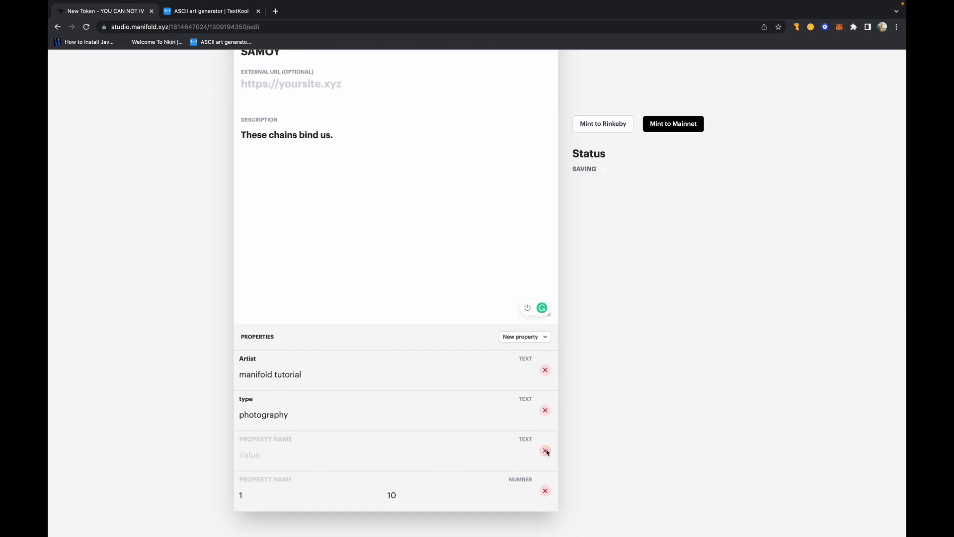
click(546, 491)
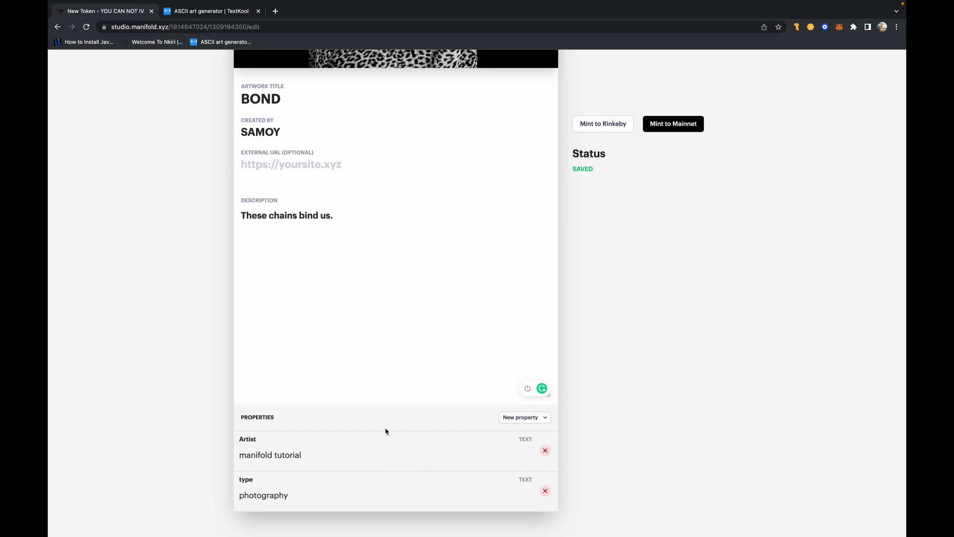
click(539, 417)
click(490, 372)
scroll(363, 192, up, 10)
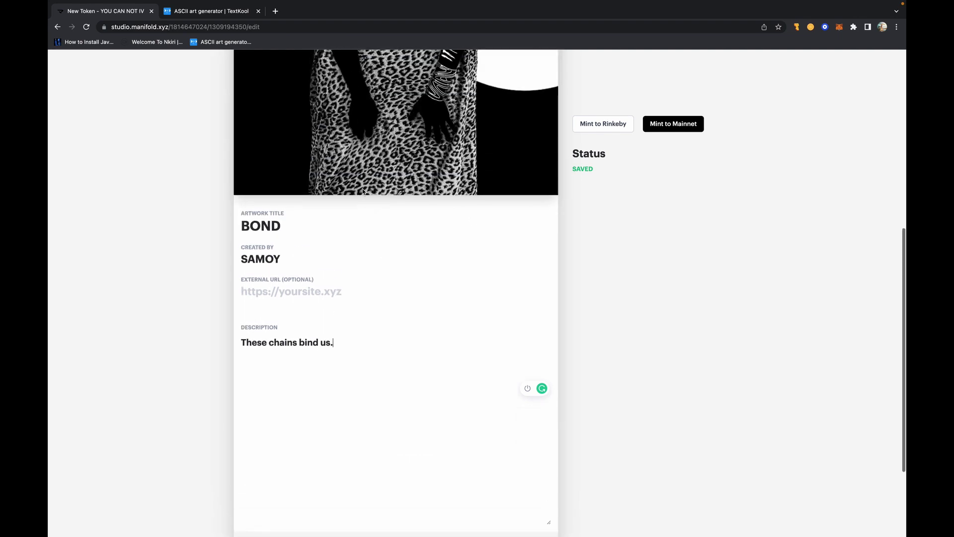
scroll(363, 192, down, 10)
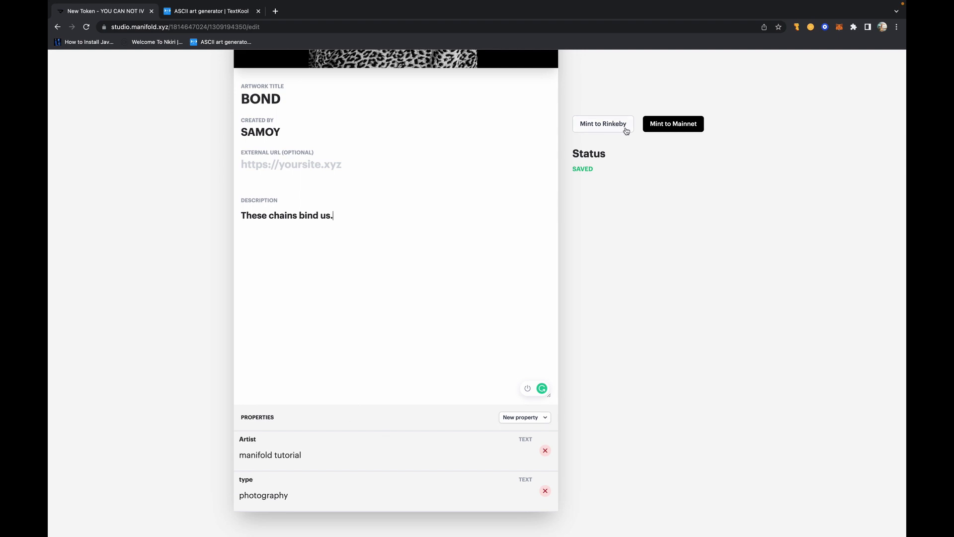
scroll(599, 105, up, 10)
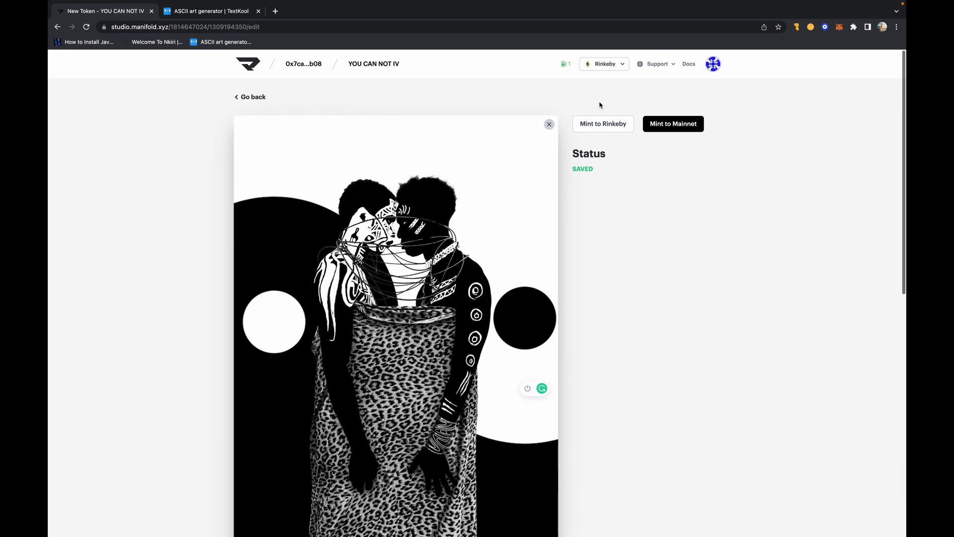
- Mint one edition of BOND to yourself on Rinkeby and approve the MetaMask gas fee
click(598, 131)
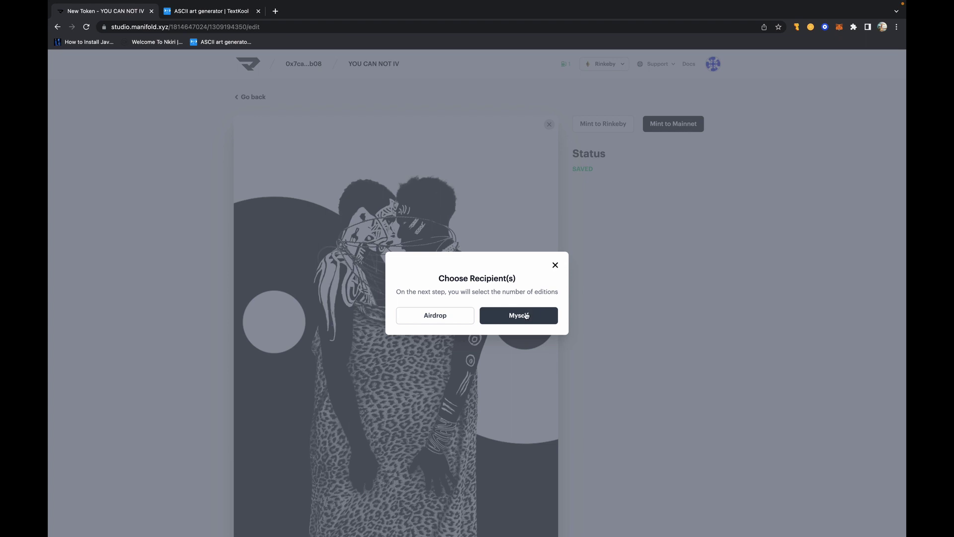
click(524, 316)
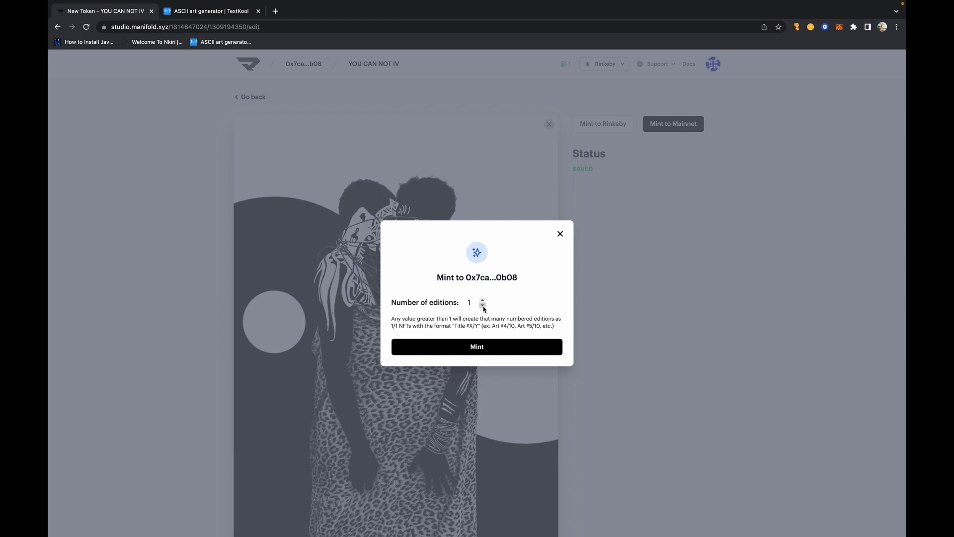
click(484, 309)
text(100)
key(BackSpace)
key(BackSpace)
key(BackSpace)
click(540, 275)
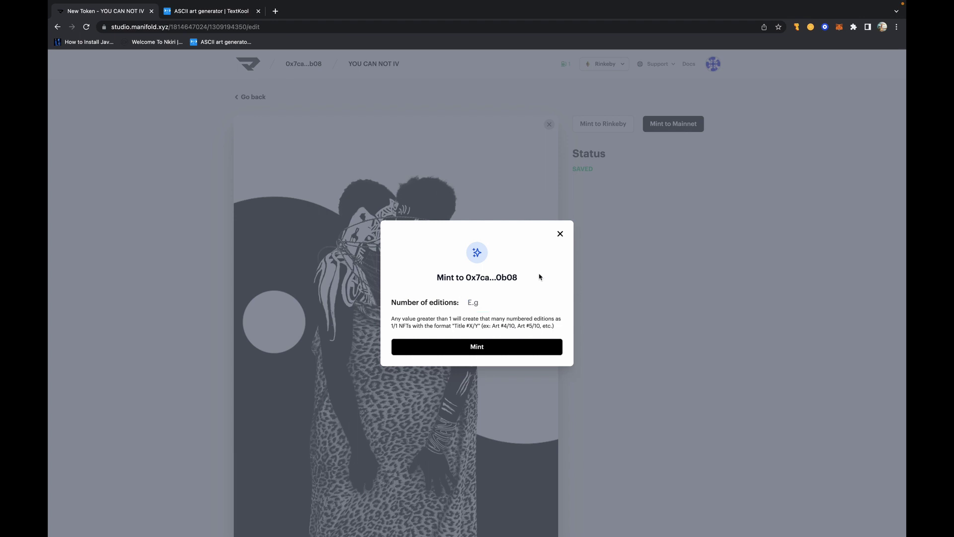
click(469, 302)
click(478, 347)
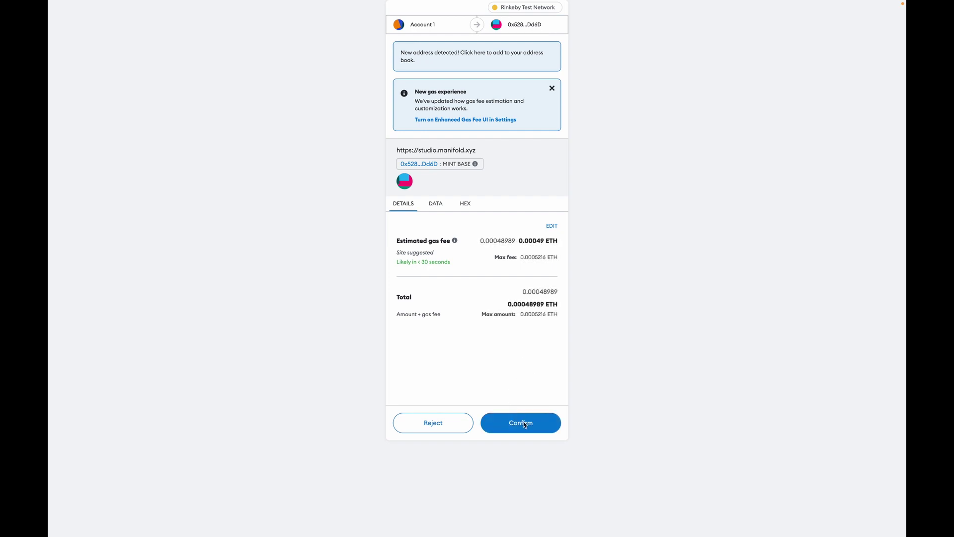
click(526, 425)
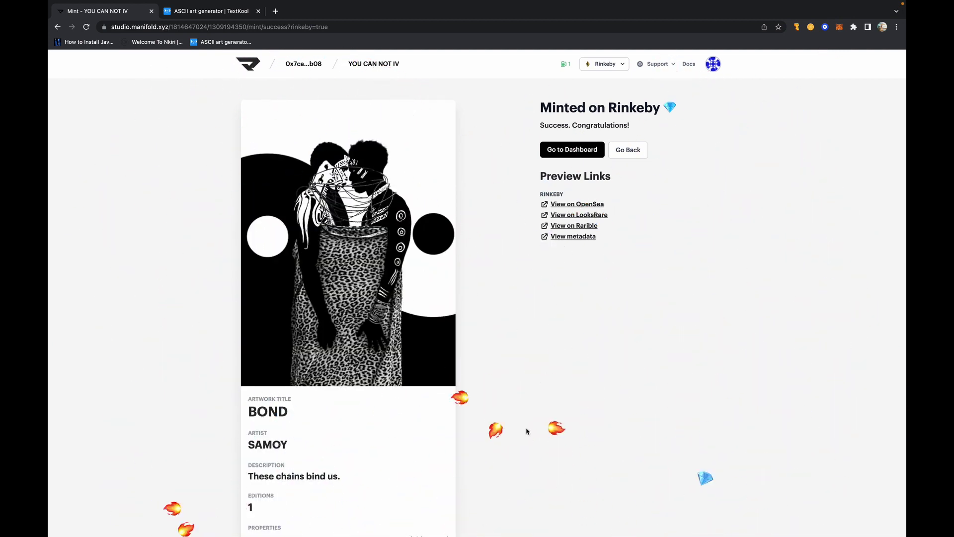
- Open the minted BOND token's 'View on OpenSea' preview link in a new tab
scroll(527, 431, down, 1)
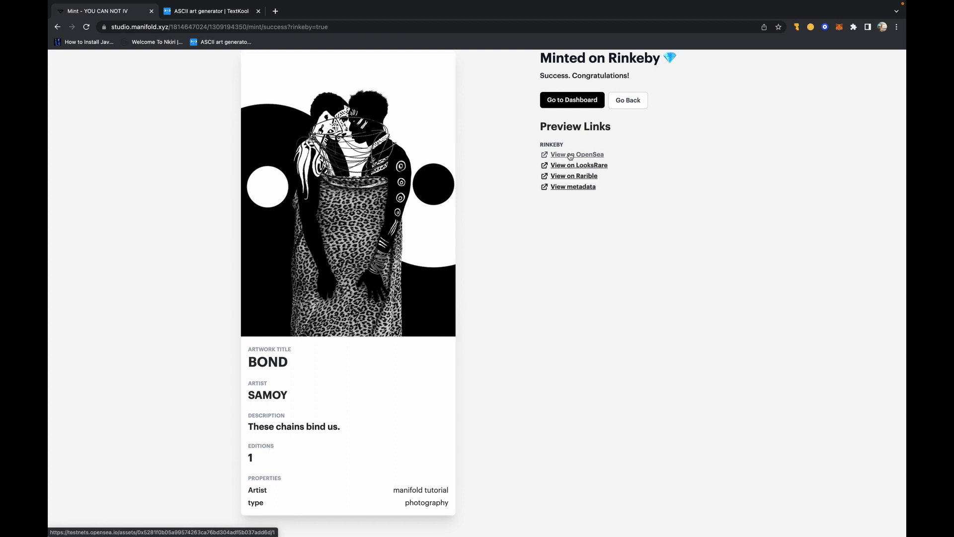
click(571, 156)
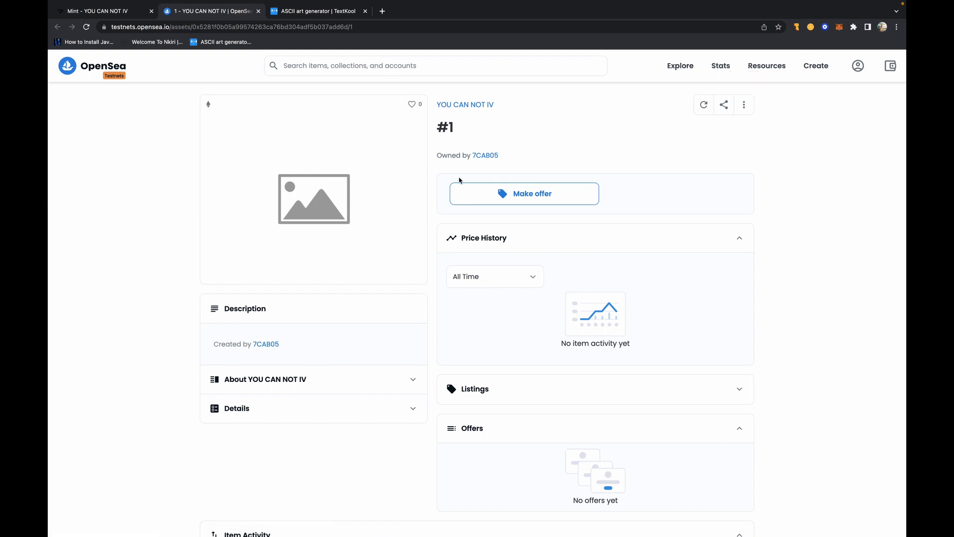
- Refresh token #1's metadata on OpenSea, browse the YOU CAN NOT IV collection, then return to Manifold
click(742, 106)
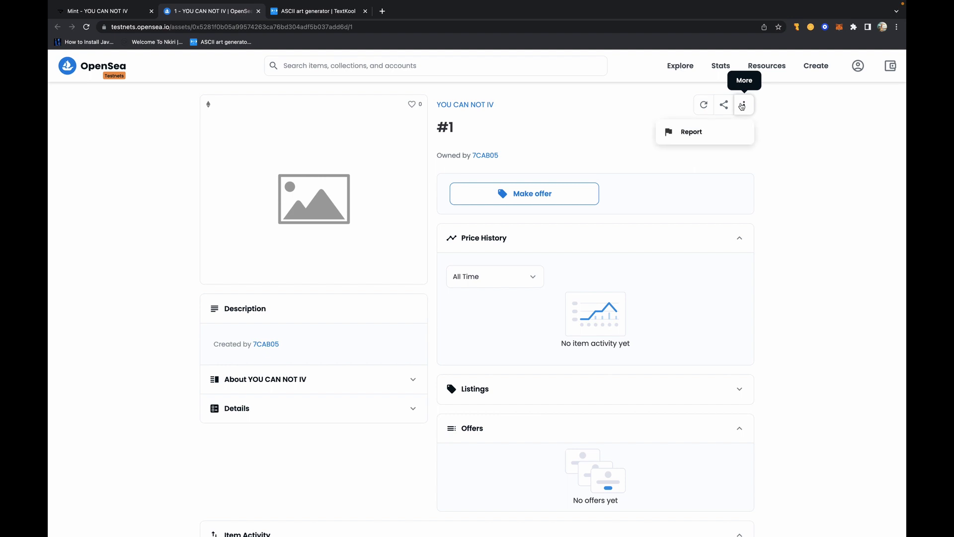
click(705, 106)
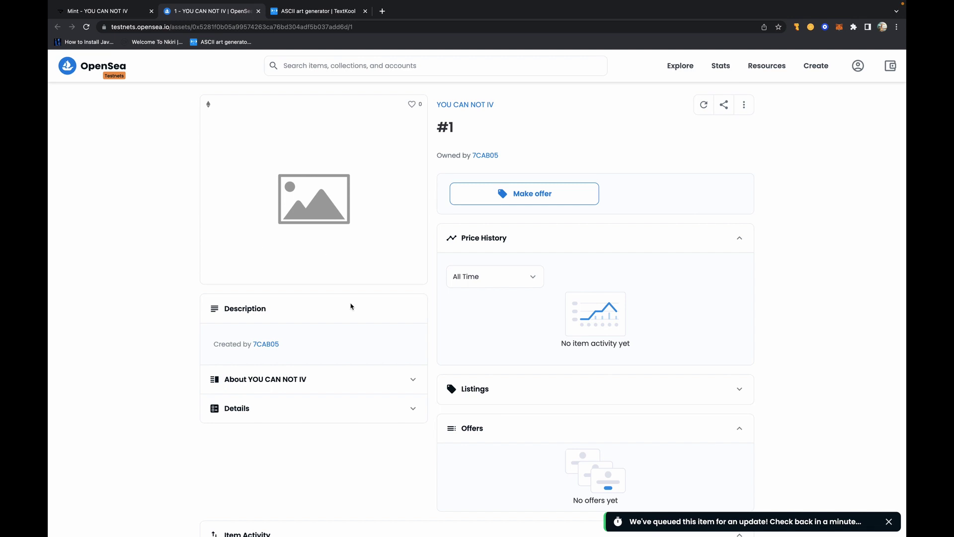
click(462, 103)
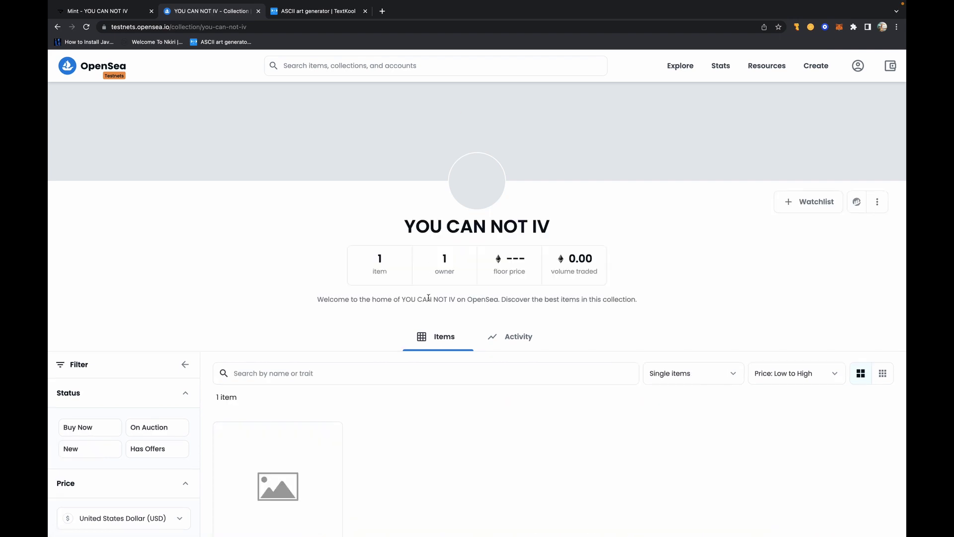
scroll(429, 298, down, 4)
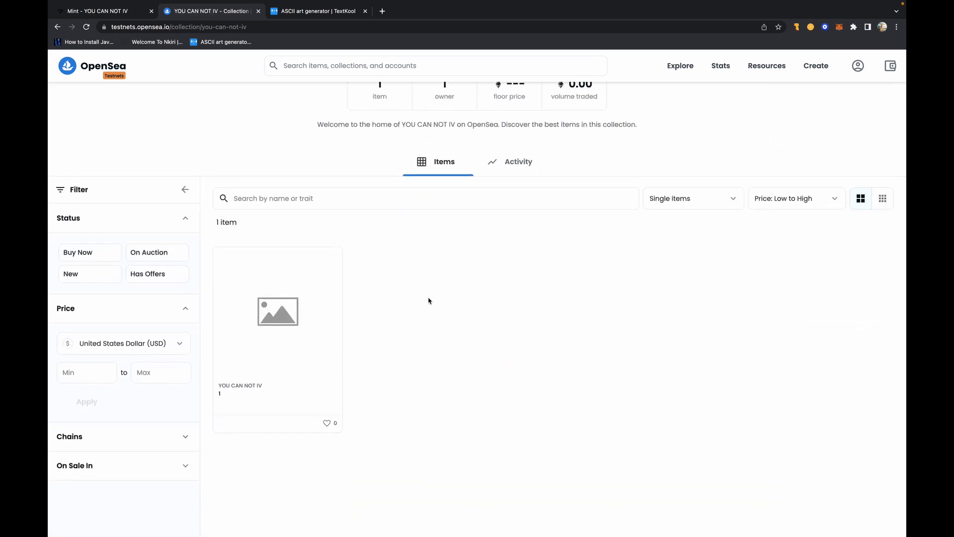
scroll(428, 301, up, 4)
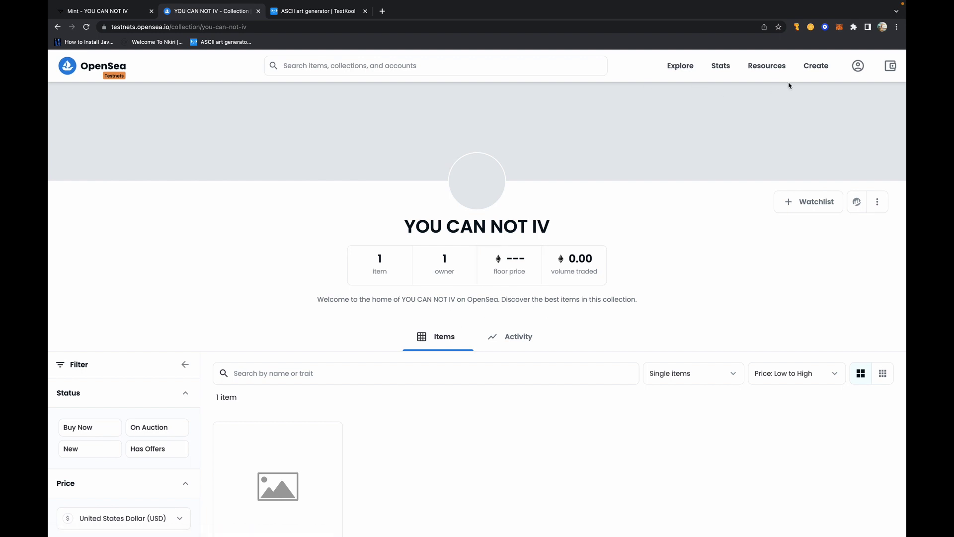
mouse_move(858, 66)
click(883, 204)
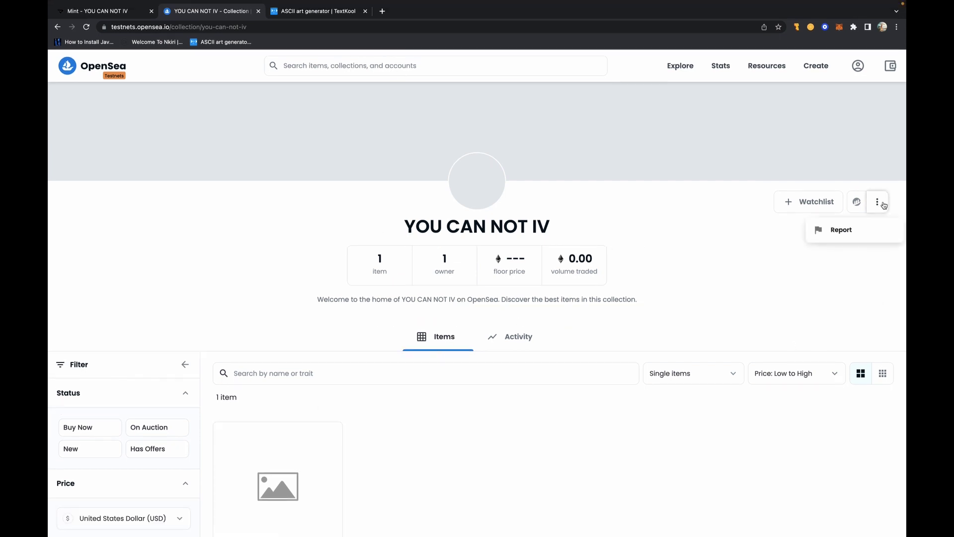
click(258, 11)
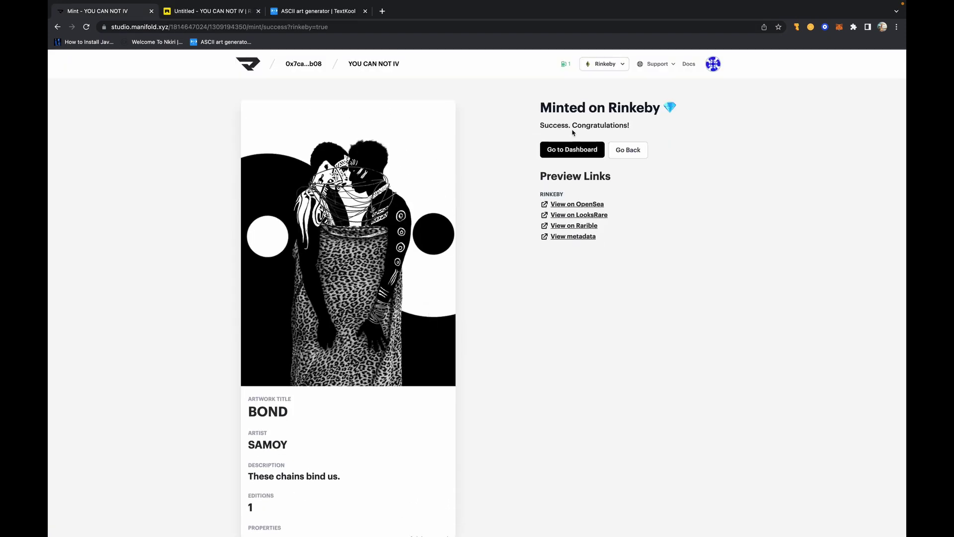
- Delete the UNTITLED DRAFT token from the YOU CAN NOT IV token list
click(567, 150)
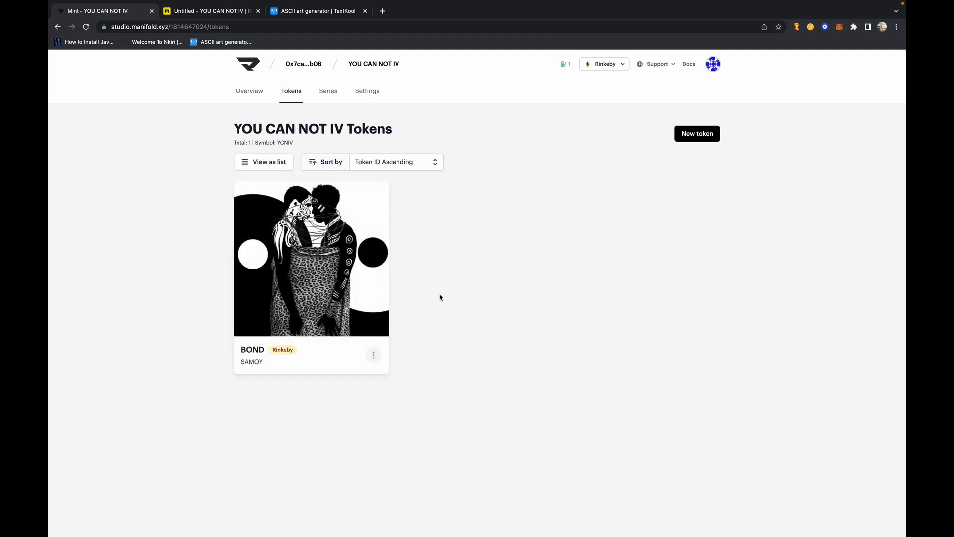
click(711, 133)
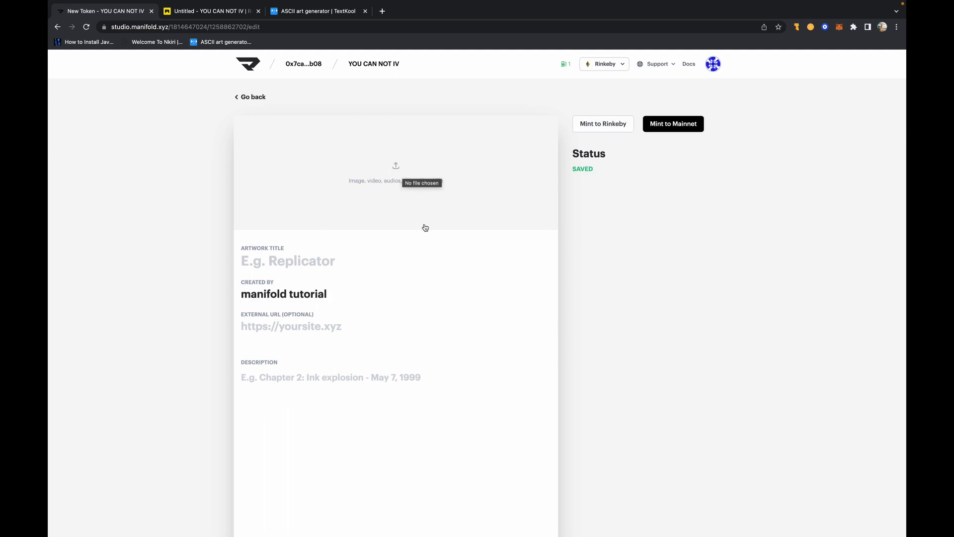
scroll(304, 442, down, 2)
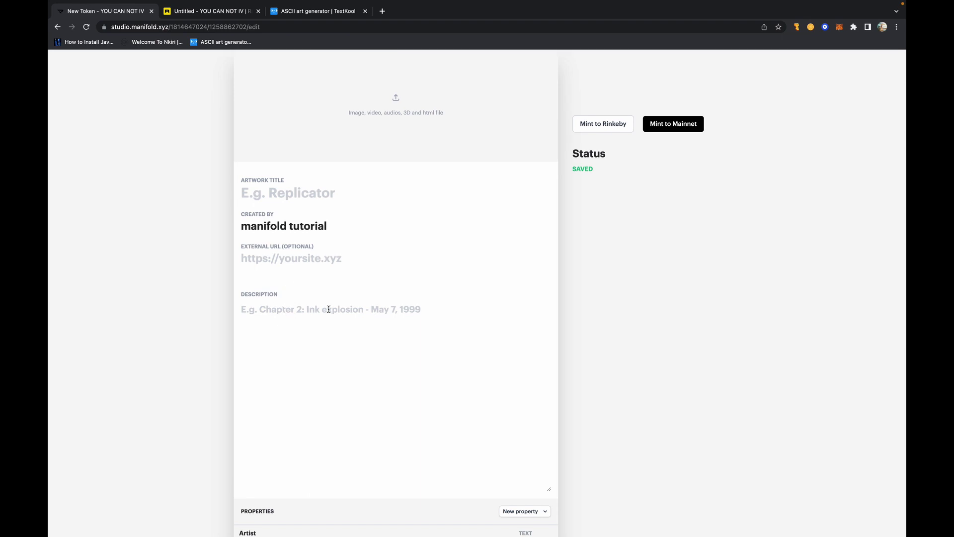
scroll(323, 389, down, 2)
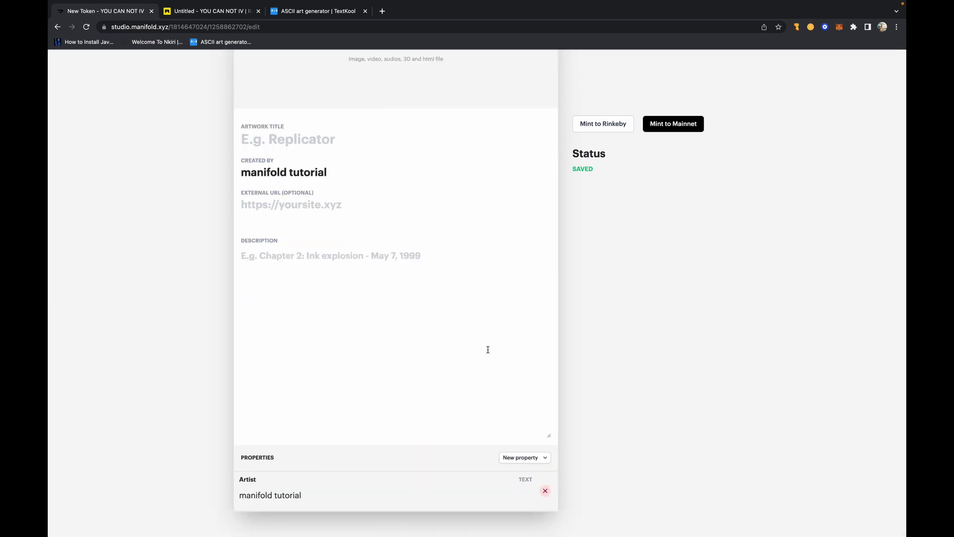
scroll(488, 350, up, 4)
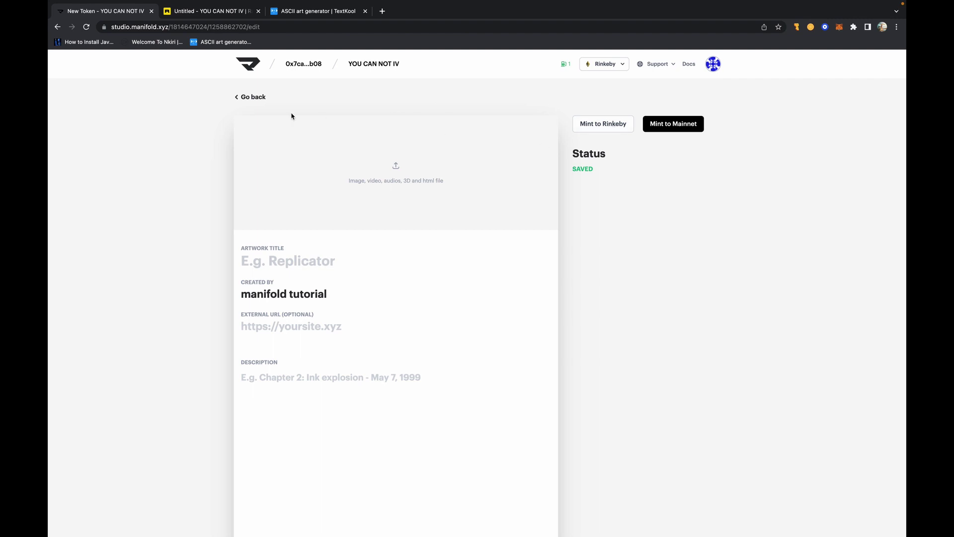
click(247, 97)
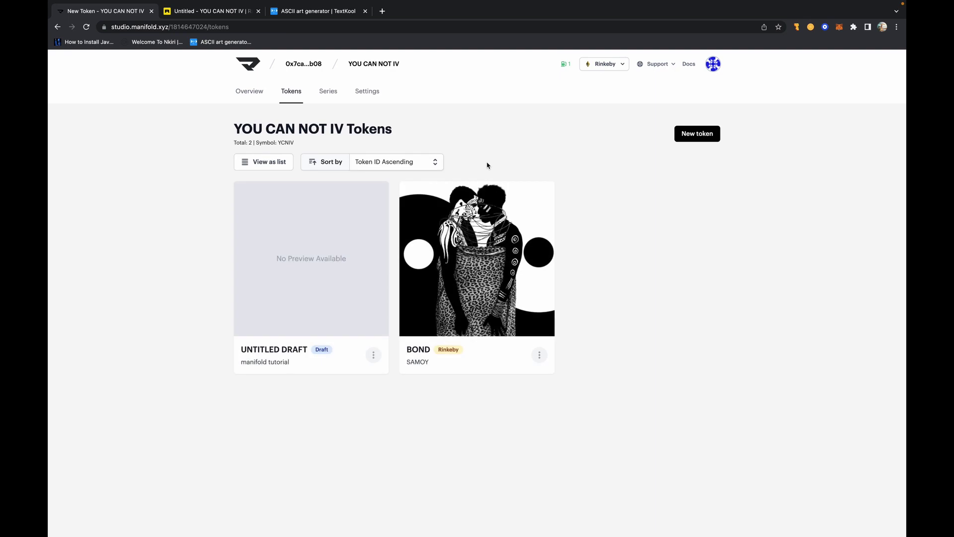
click(374, 355)
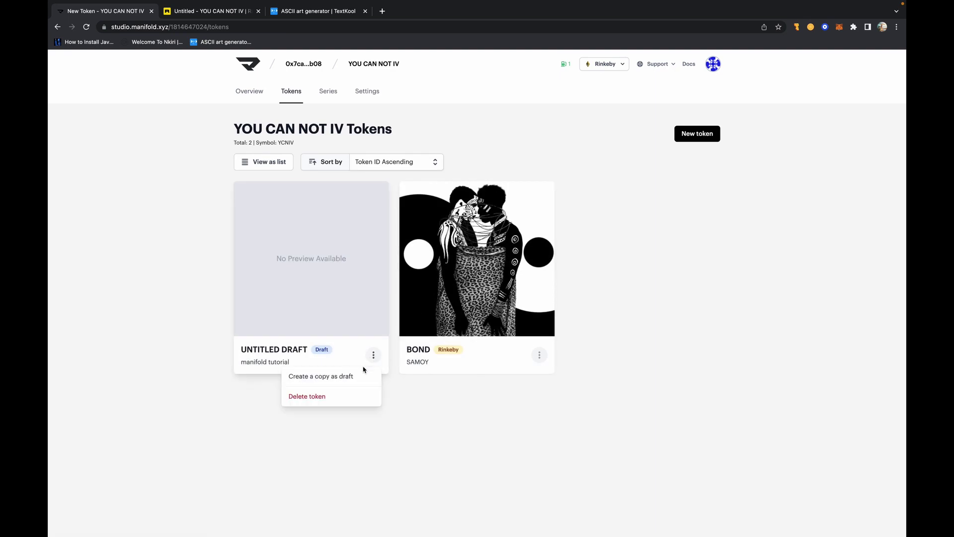
click(339, 403)
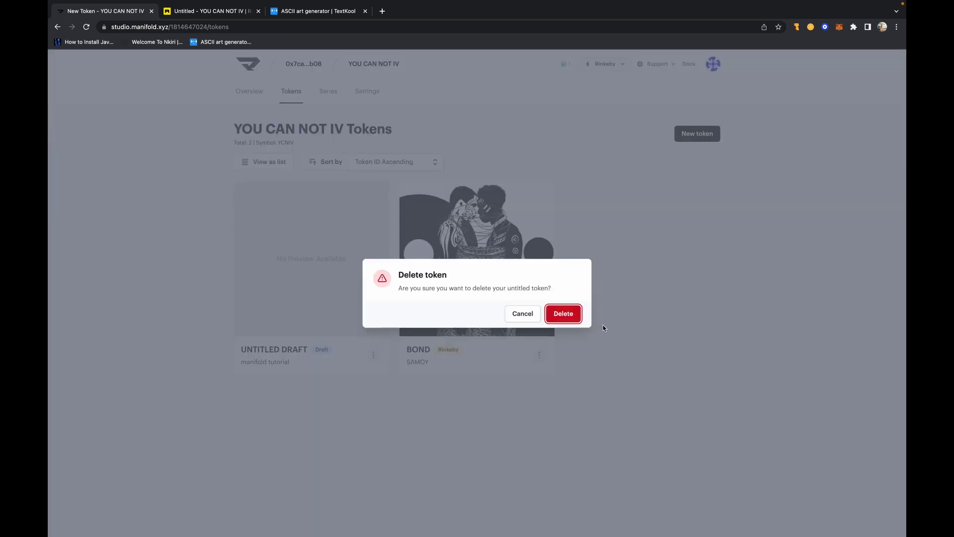
click(577, 317)
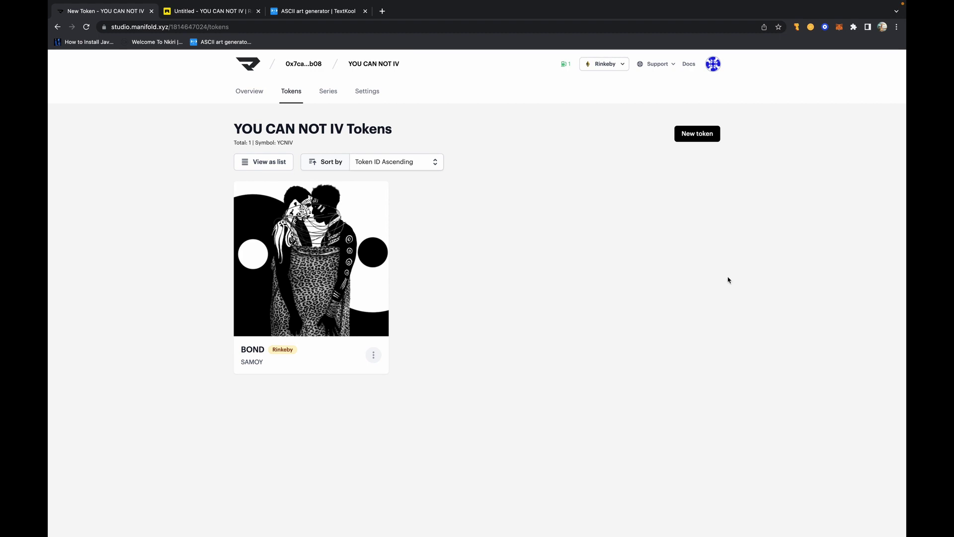
- Switch the network from Rinkeby to Mainnet and approve it in MetaMask
click(608, 65)
key(ctrl+Right)
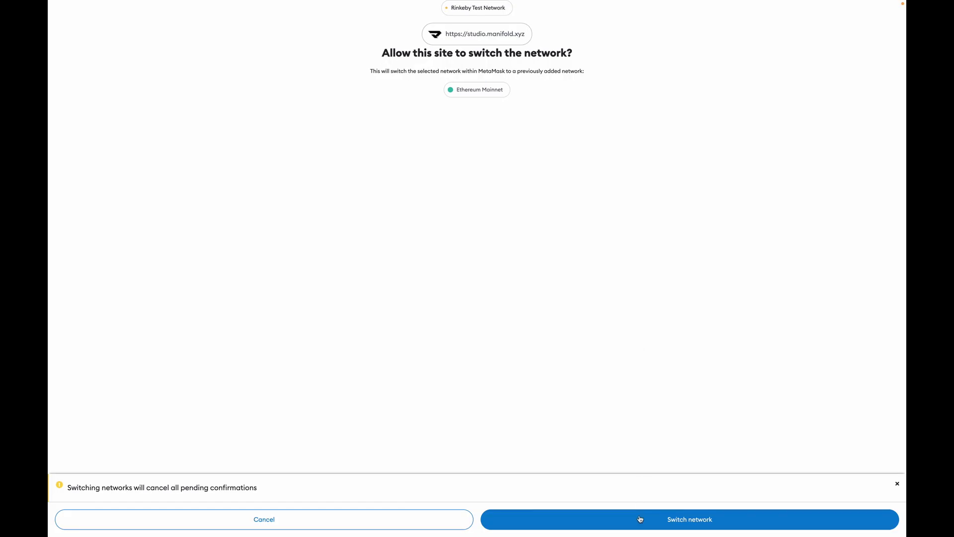
click(641, 519)
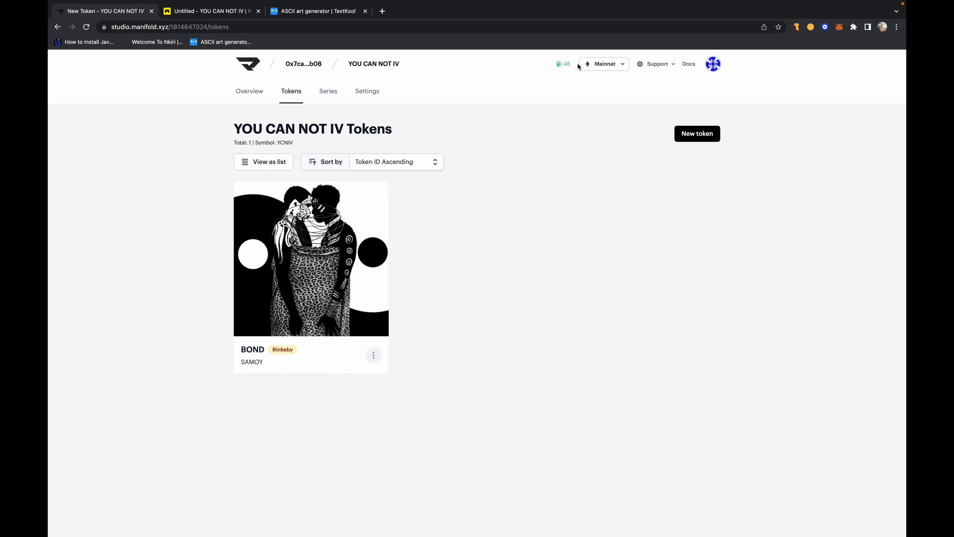
mouse_move(558, 64)
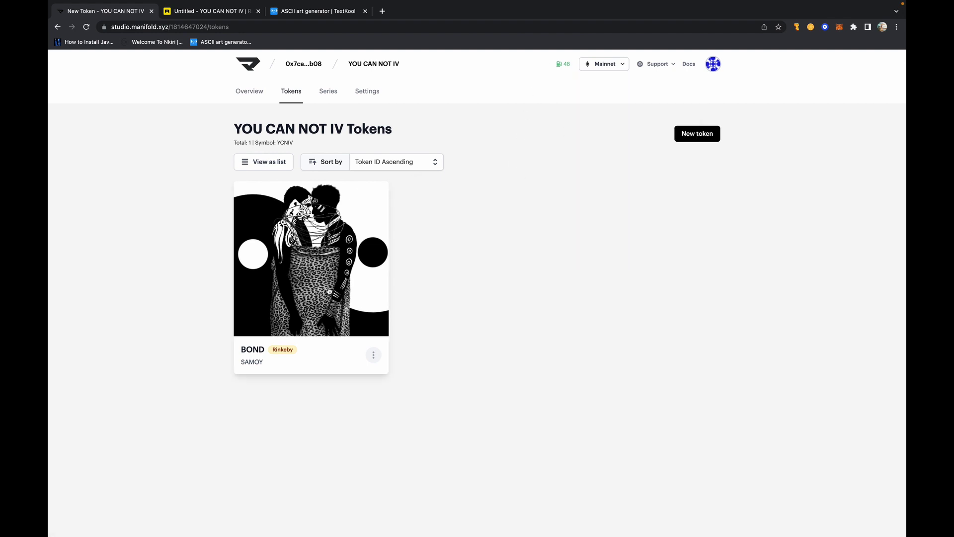
- Try Mint to Mainnet on BOND twice, dismiss the deploy-first warnings, and open the YOU CAN NOT IV overview
click(324, 225)
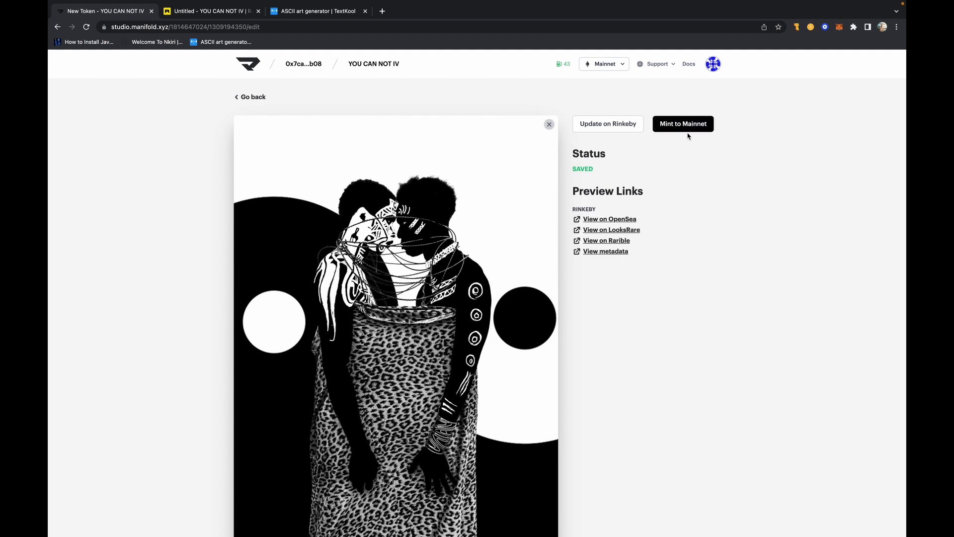
click(688, 129)
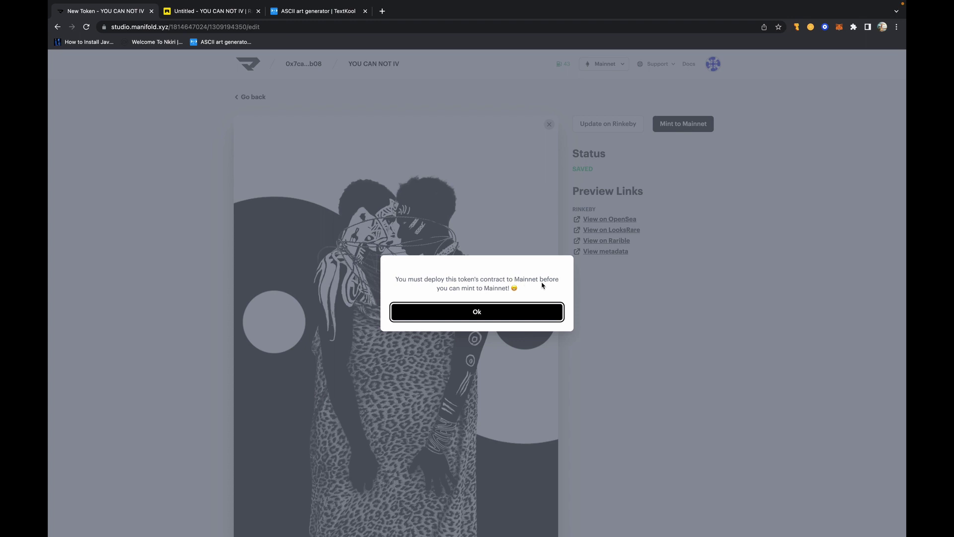
click(504, 314)
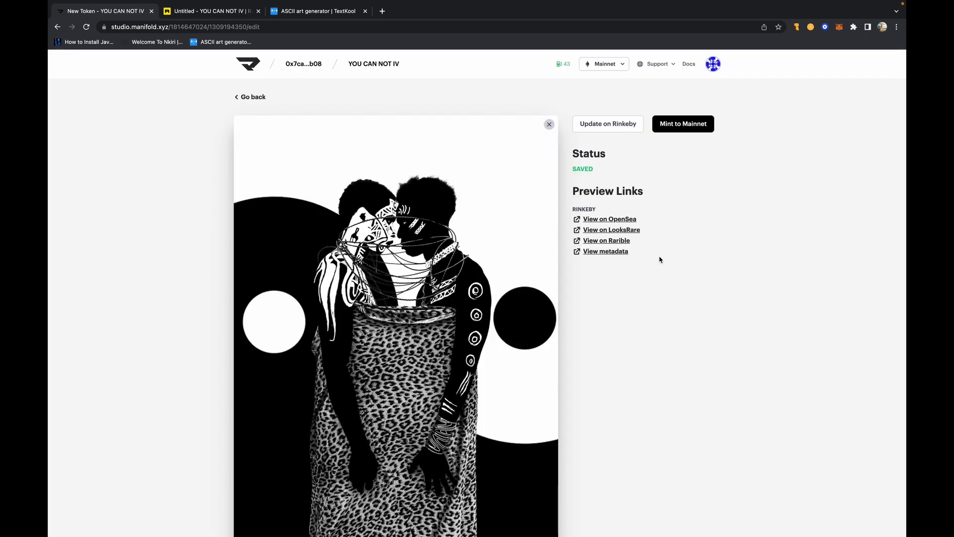
scroll(613, 271, down, 10)
scroll(613, 270, up, 6)
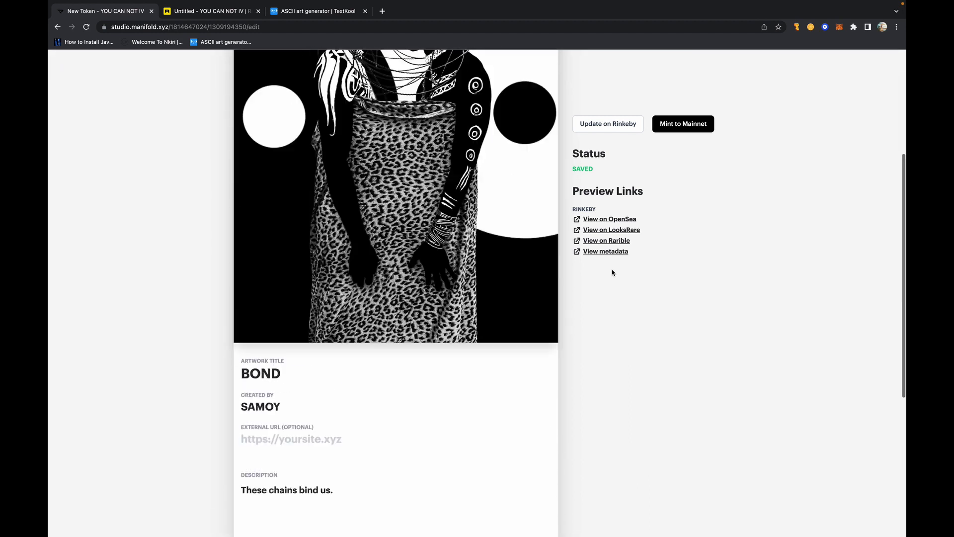
scroll(613, 273, up, 4)
click(678, 125)
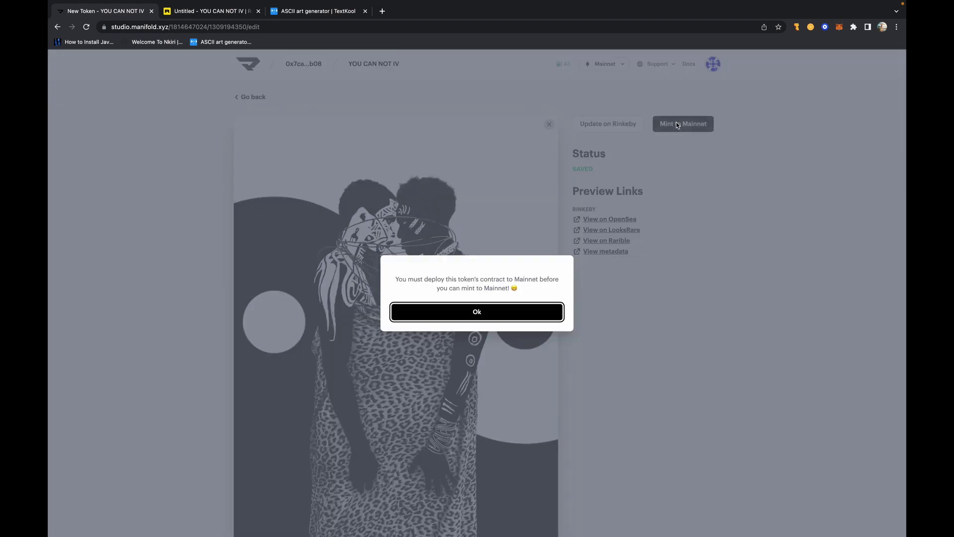
click(503, 315)
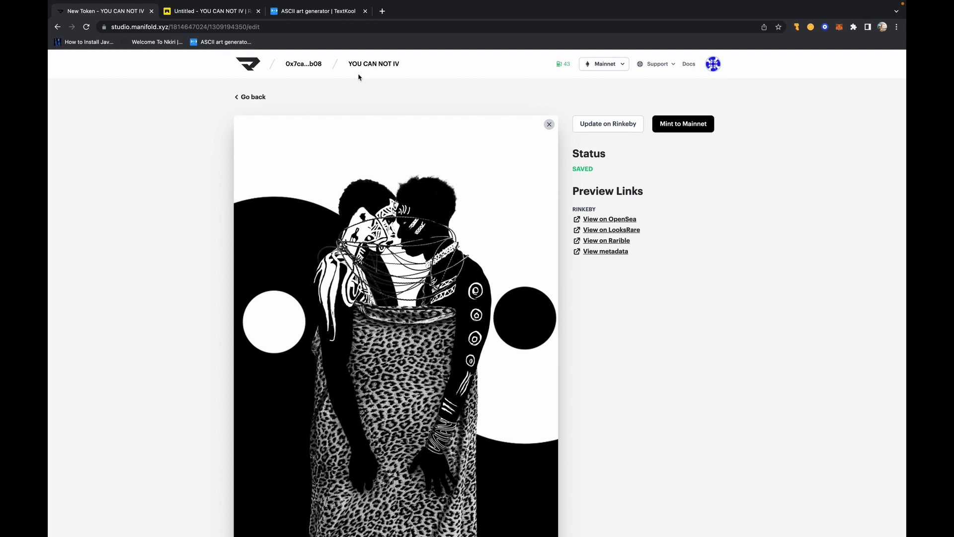
click(374, 67)
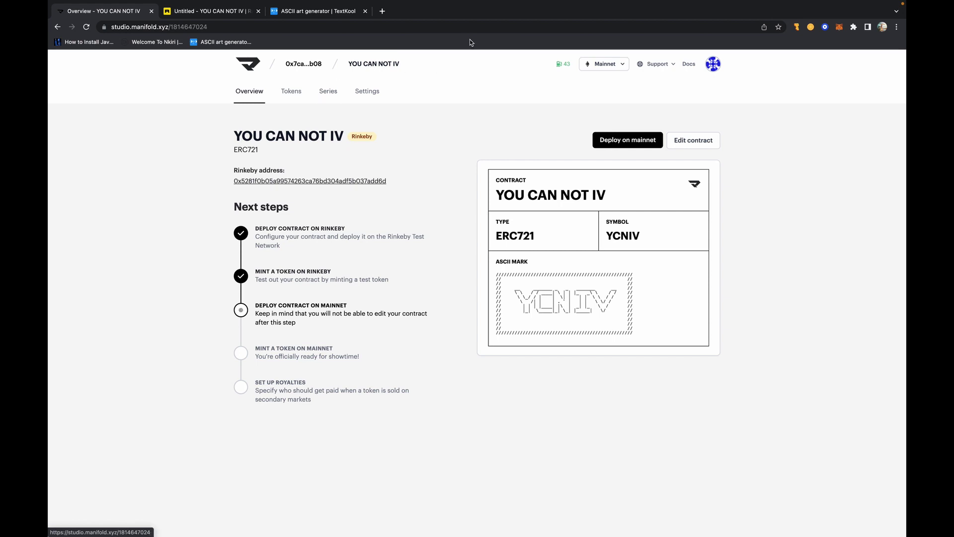
- Open the 'Deploy on mainnet' confirmation for the YOU CAN NOT IV contract
click(635, 141)
click(625, 140)
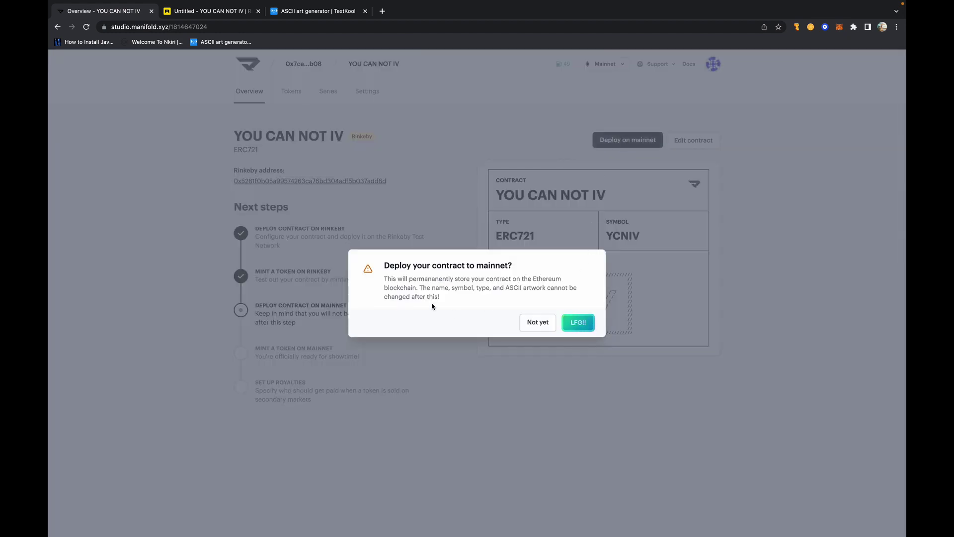
drag(447, 265, 458, 265)
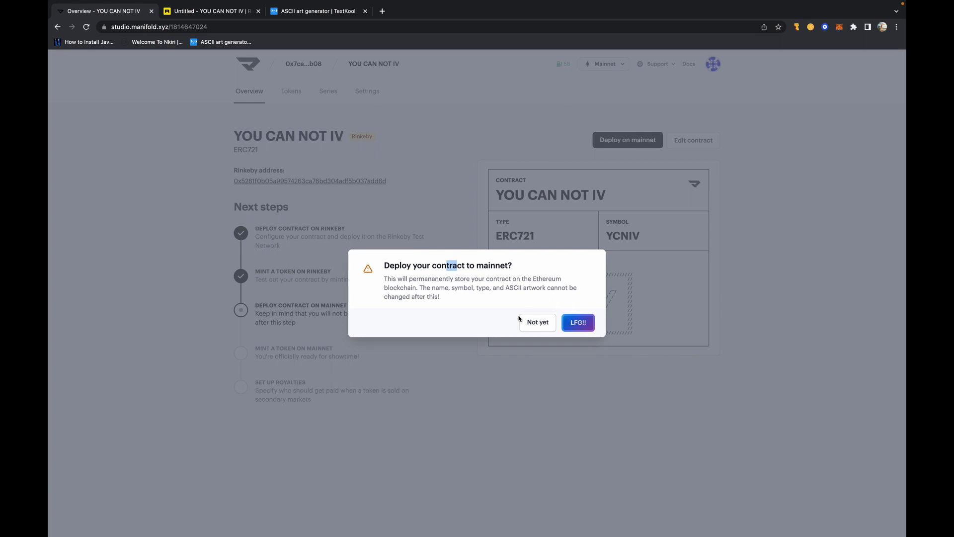
- Start the mainnet deployment, reject the underfunded MetaMask transaction, and dismiss the cancellation notice
click(578, 323)
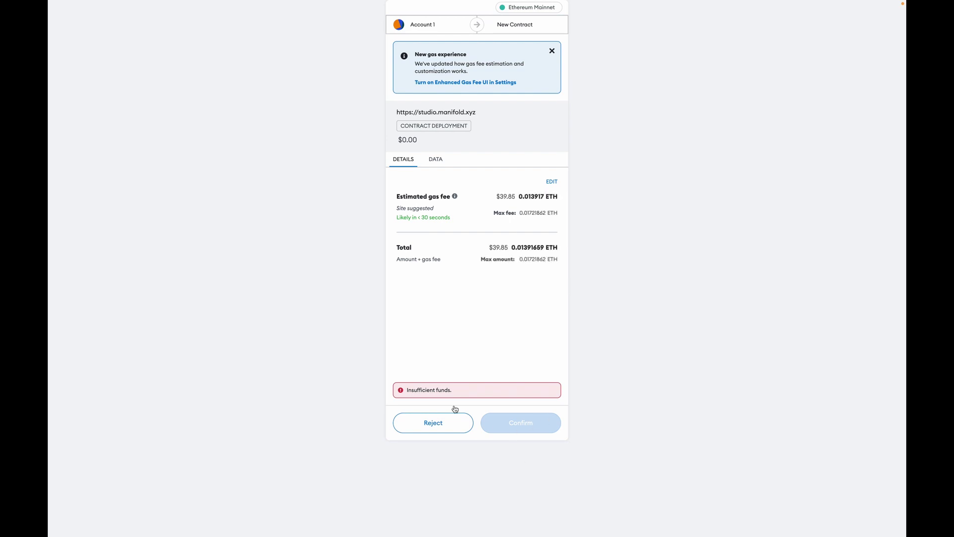
key(ctrl+Left)
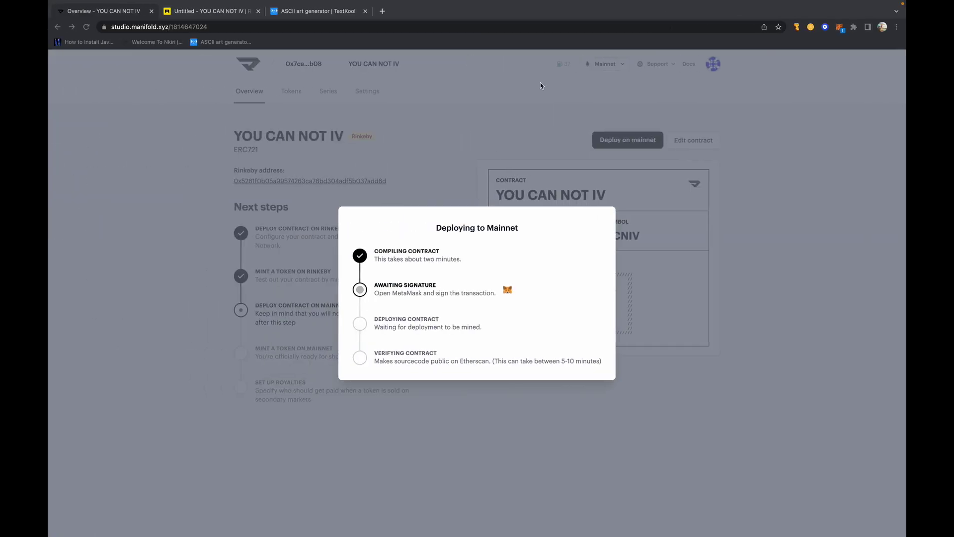
key(ctrl+Right)
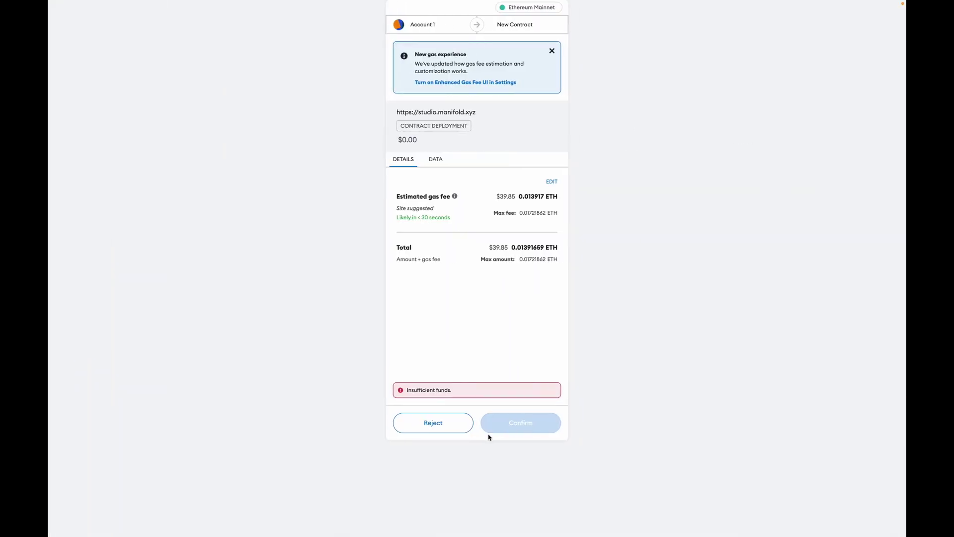
click(455, 421)
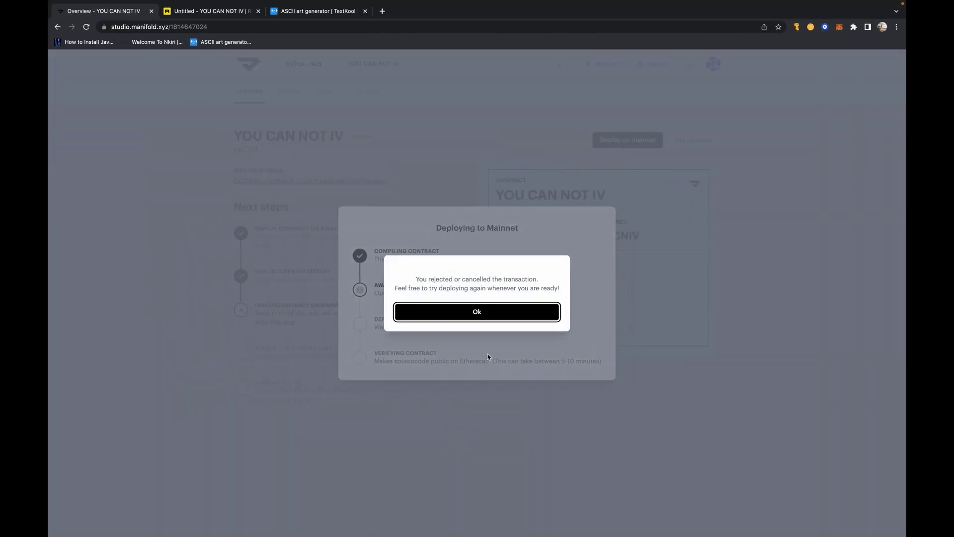
click(494, 313)
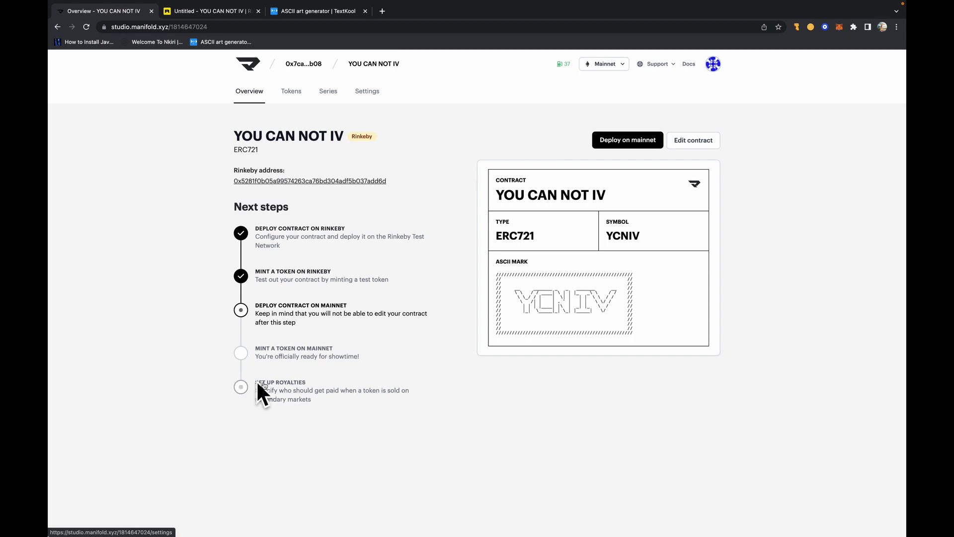
- Open the BOND token from the Tokens list and view its Rinkeby preview on OpenSea
click(293, 95)
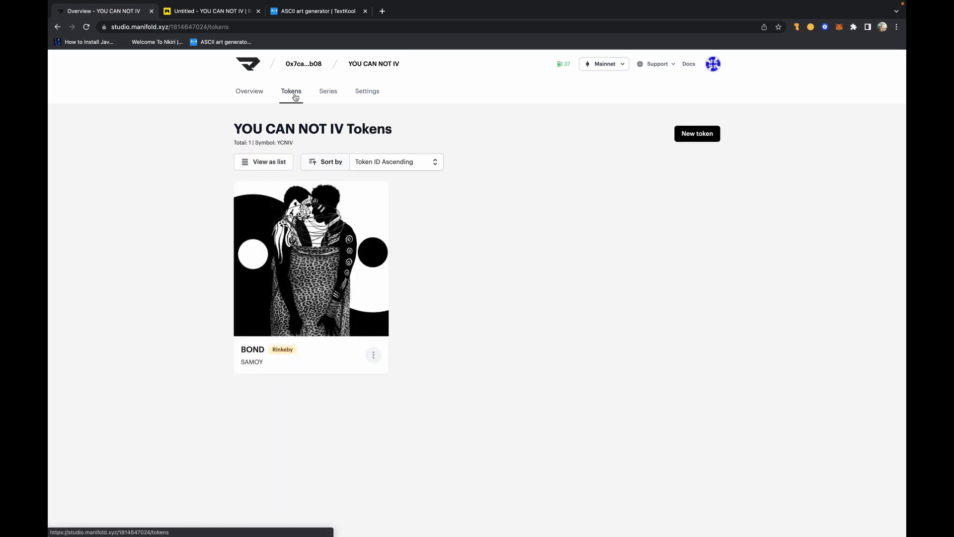
click(321, 260)
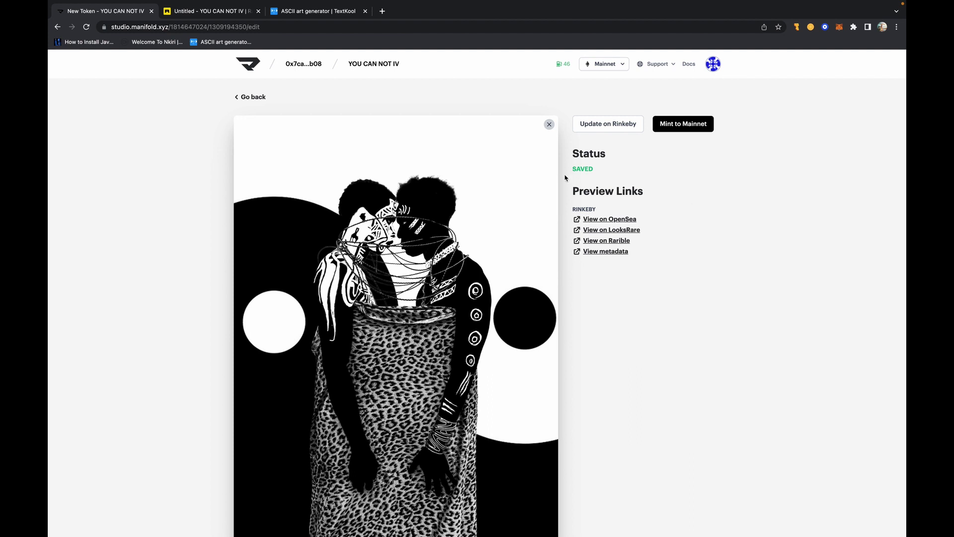
click(617, 219)
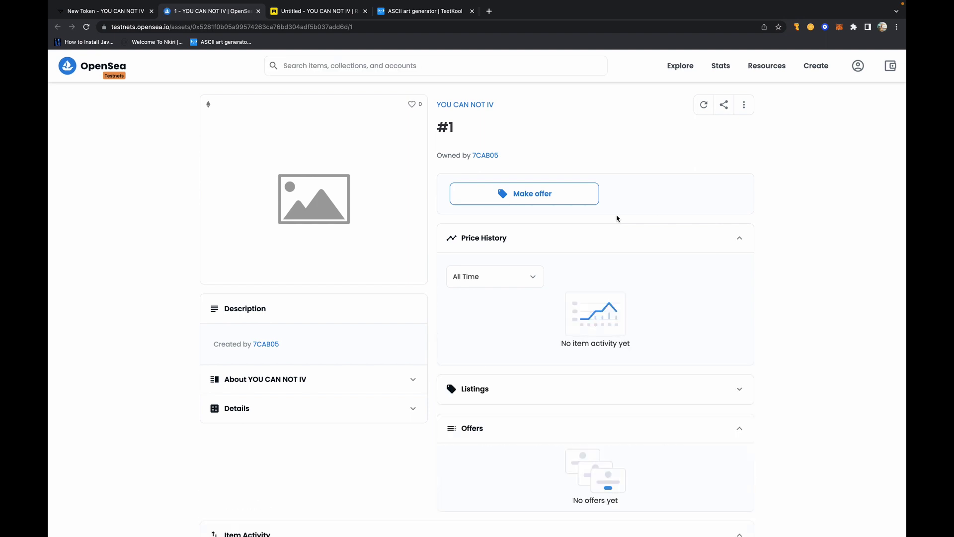
- Request a metadata refresh for YOU CAN NOT IV #1, reload the page, then go to Rarible
click(703, 106)
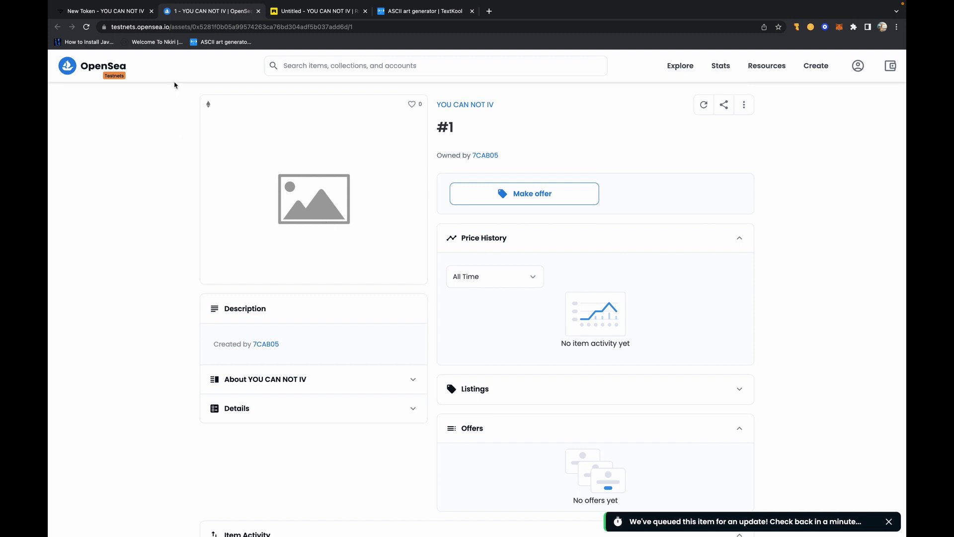
mouse_move(114, 77)
click(87, 27)
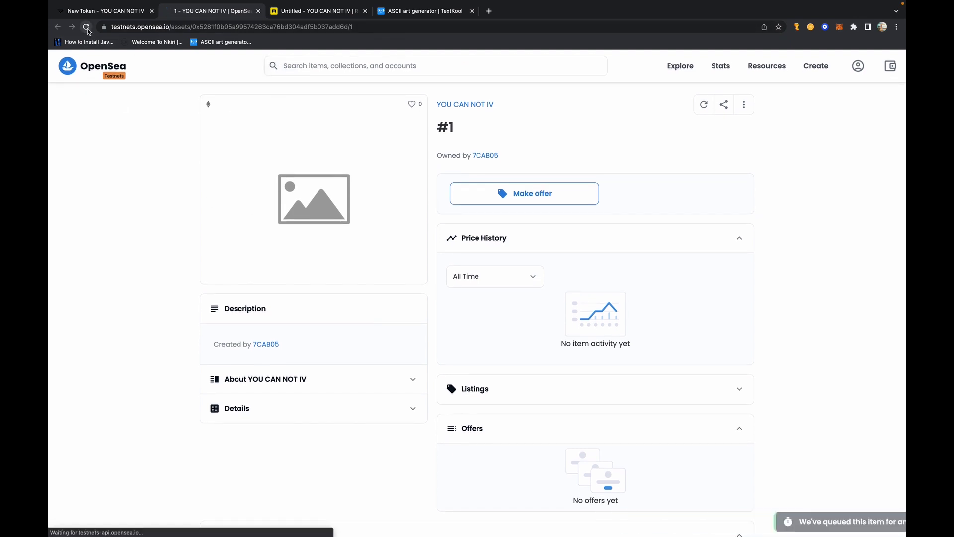
click(314, 14)
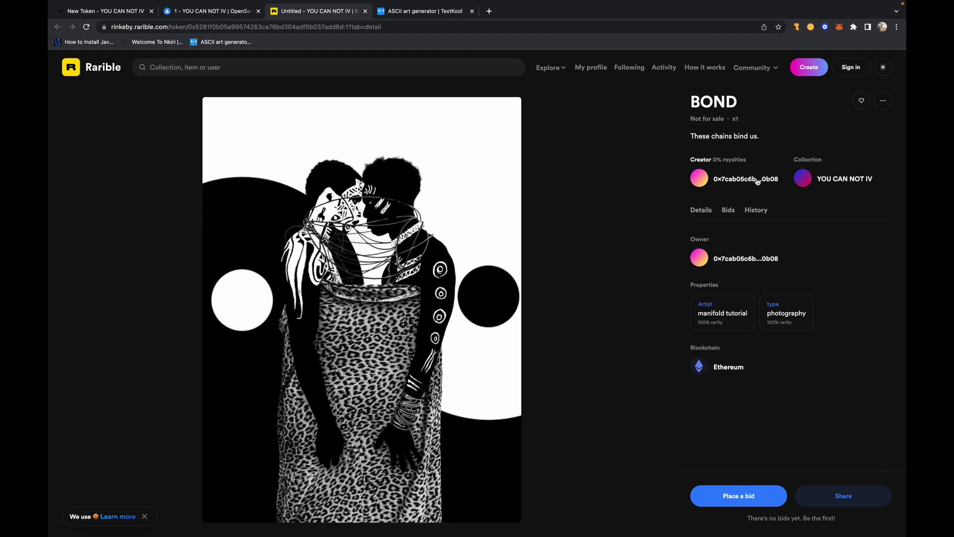
- Review the BOND token's Details on Rarible, then return to OpenSea's token #1 page
click(707, 215)
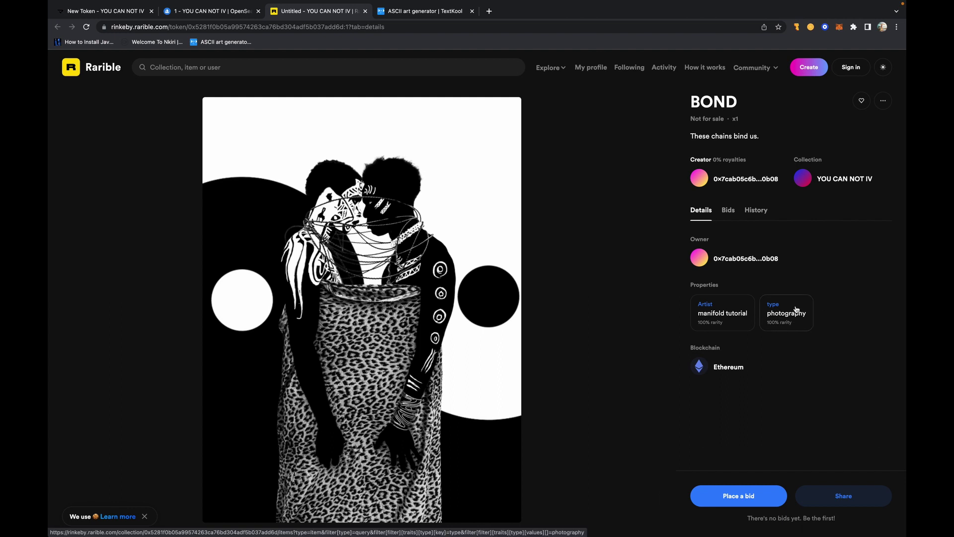
click(787, 294)
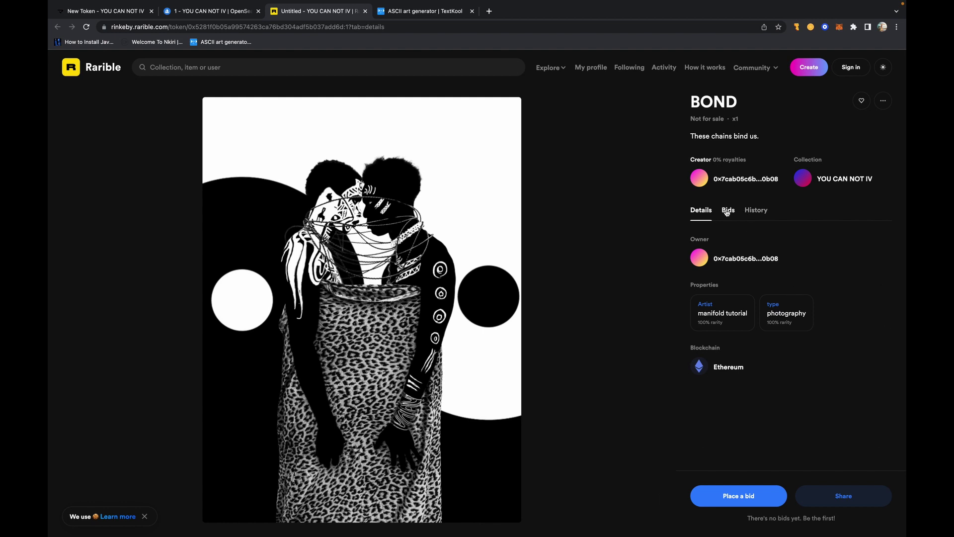
click(211, 10)
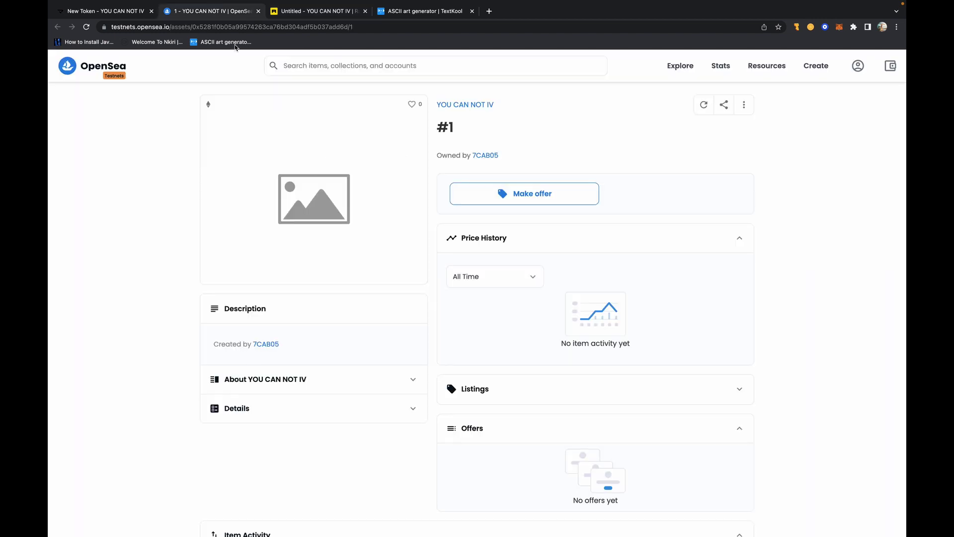
- Reload token #1's OpenSea page, queue another metadata refresh, and return to the Manifold token page
click(86, 27)
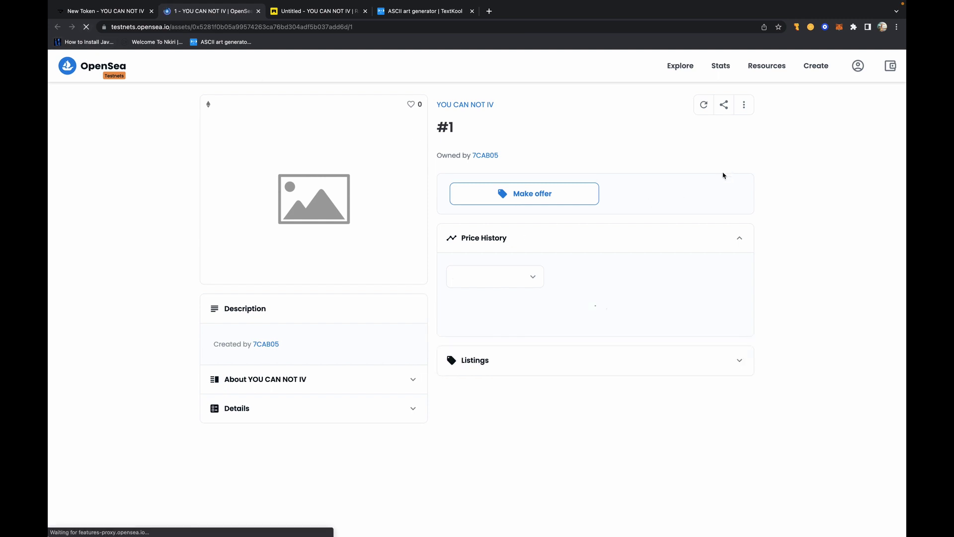
click(703, 107)
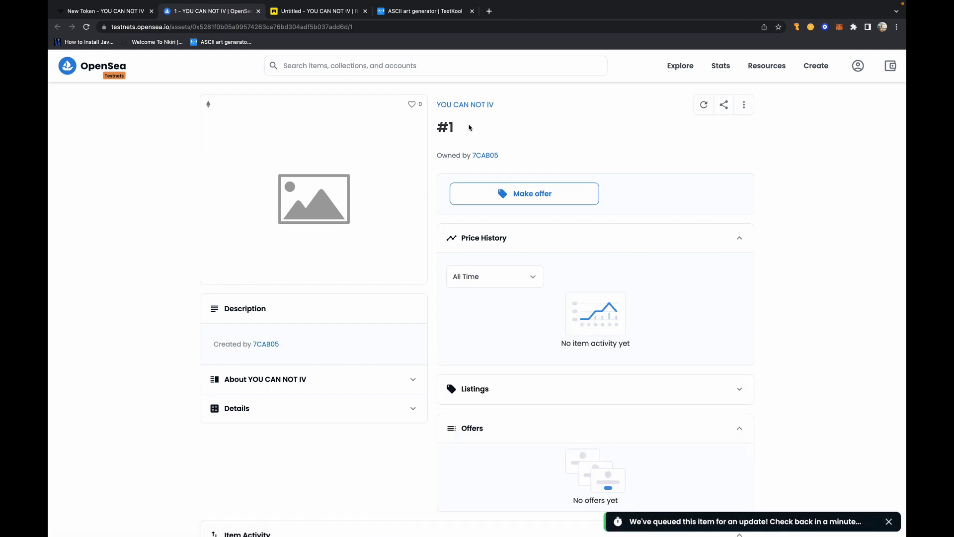
click(105, 11)
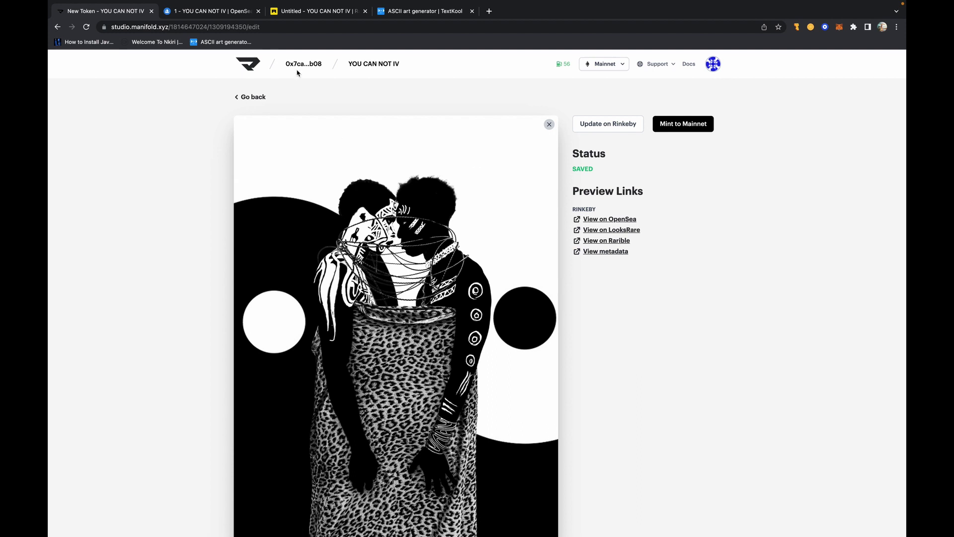
click(252, 98)
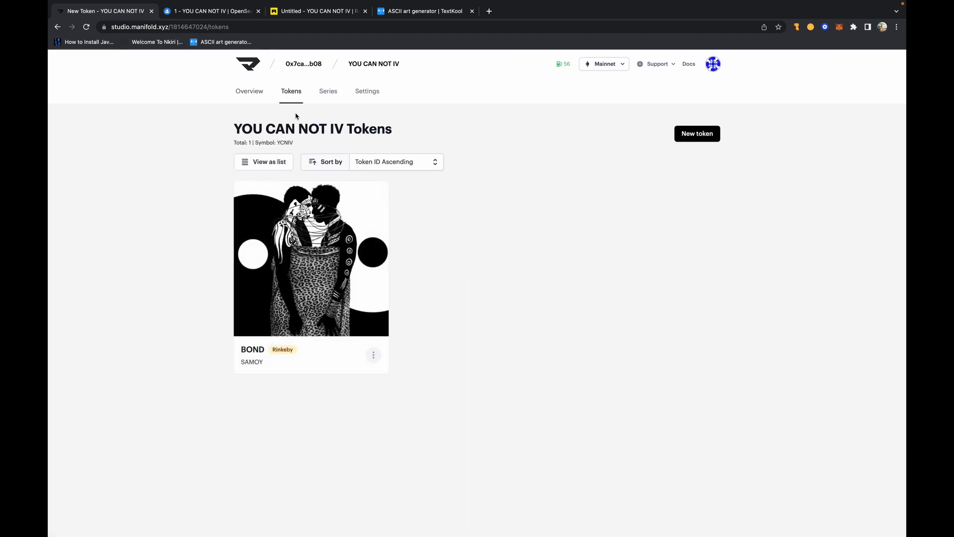
click(249, 90)
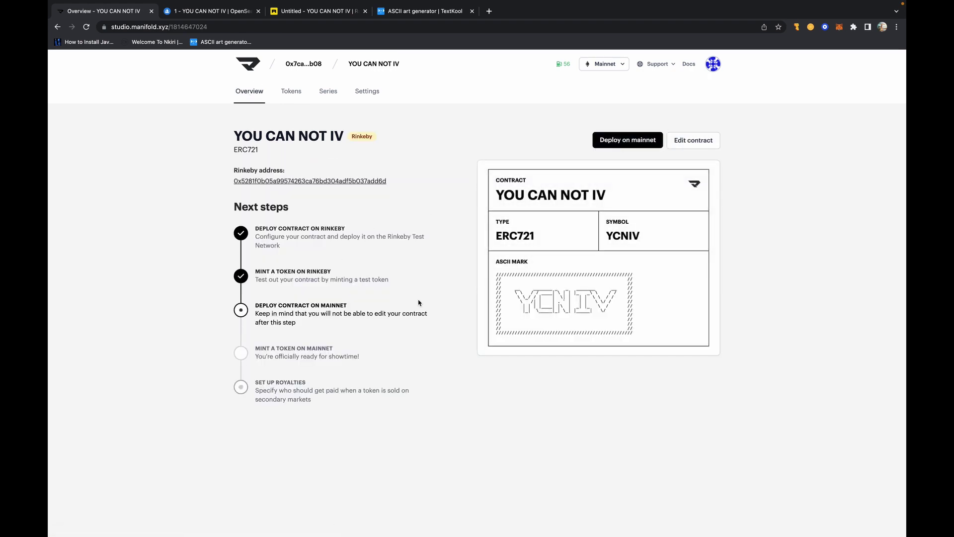
click(291, 91)
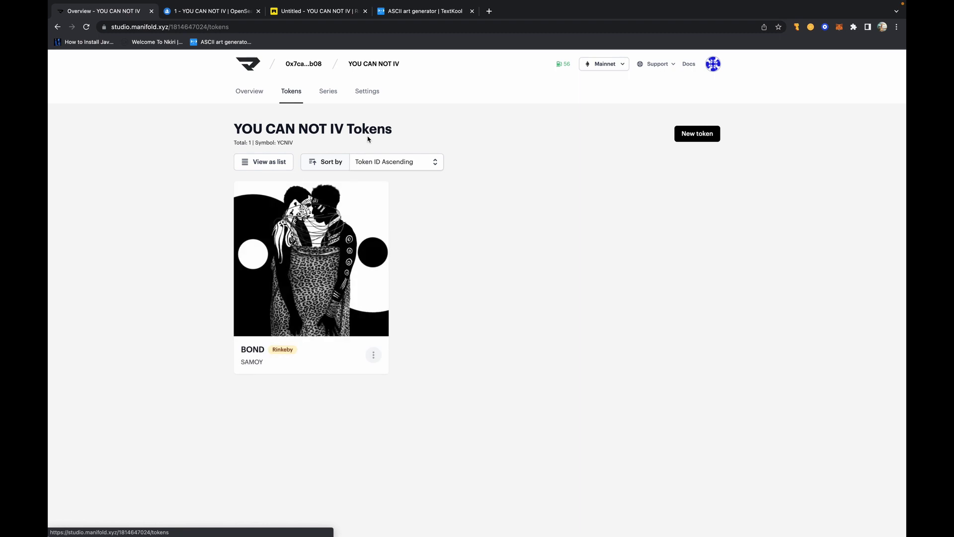
click(351, 238)
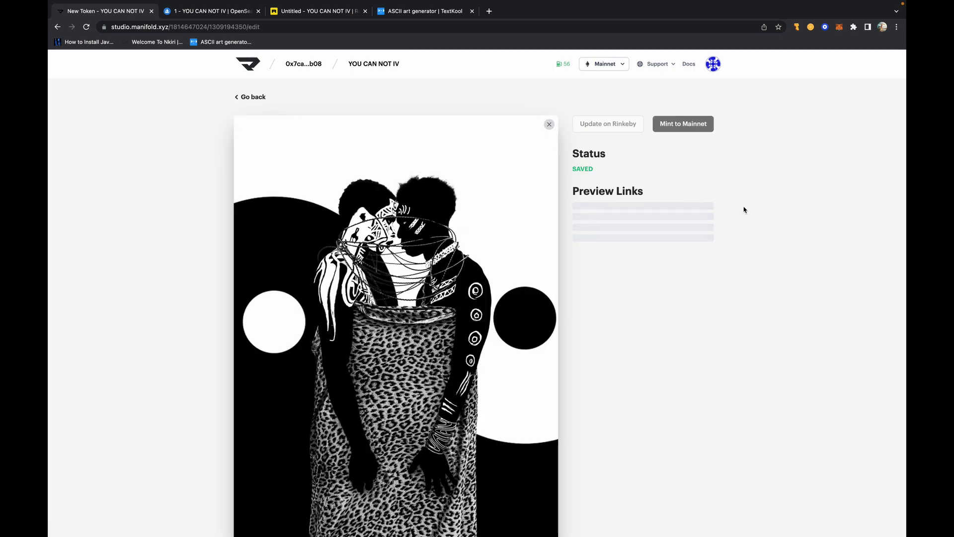
drag(744, 209, 341, 144)
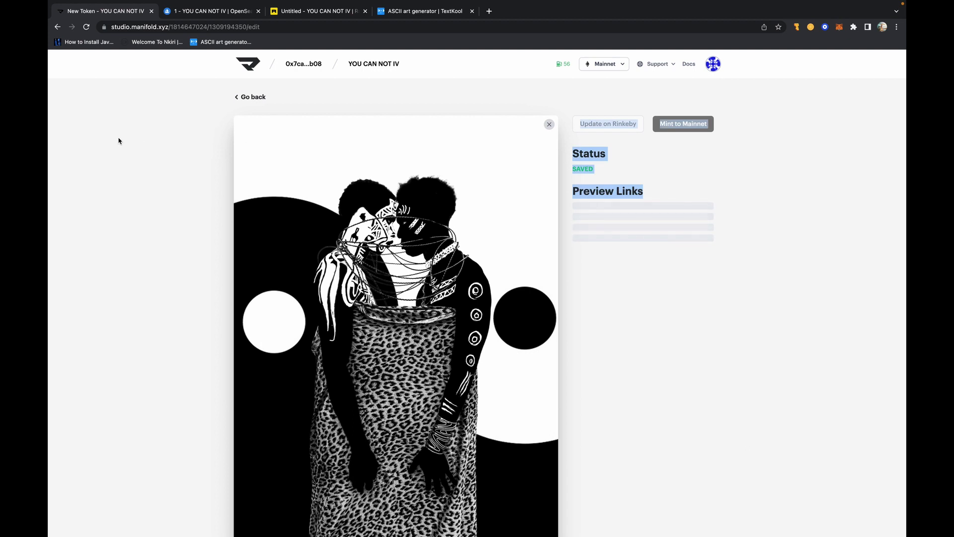